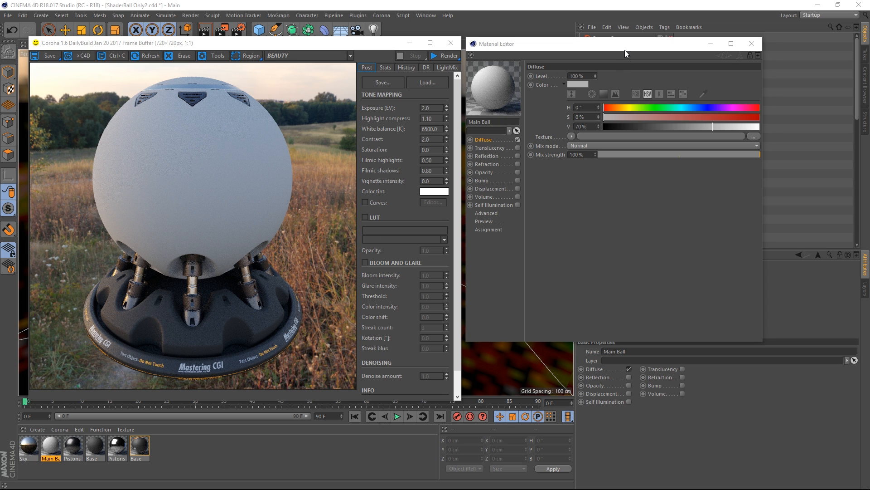
{"action": "left_click_drag", "start_coordinate": [624, 45], "coordinate": [619, 163]}
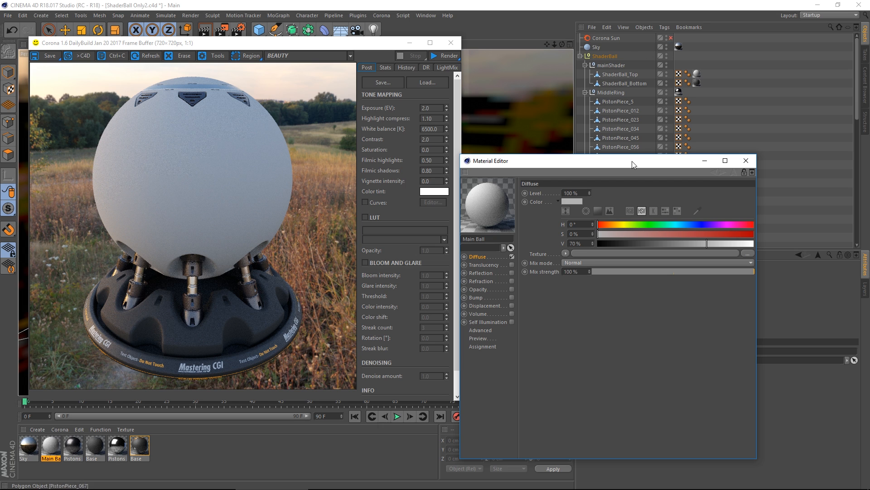
{"action": "left_click_drag", "start_coordinate": [632, 161], "coordinate": [638, 46]}
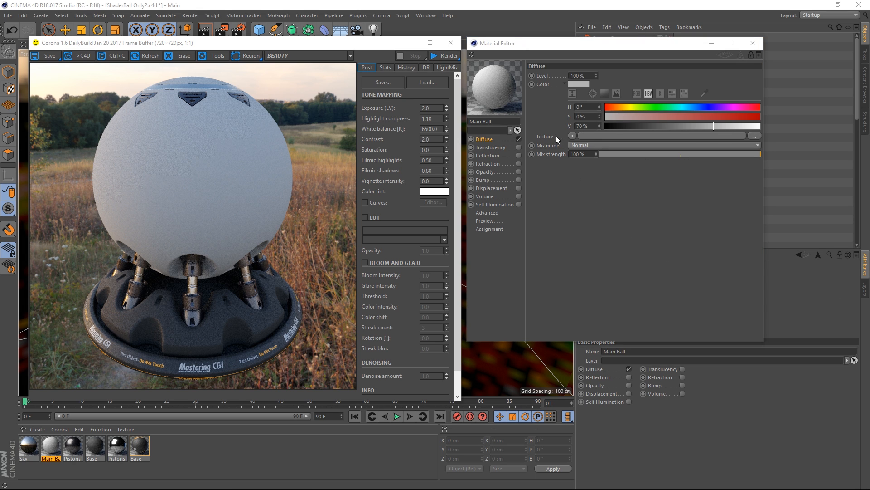
Step: Load Large_Board_2.jpg as the Main Ball material's diffuse texture without copying it to the project, and render the scene
{"action": "left_click", "coordinate": [759, 135]}
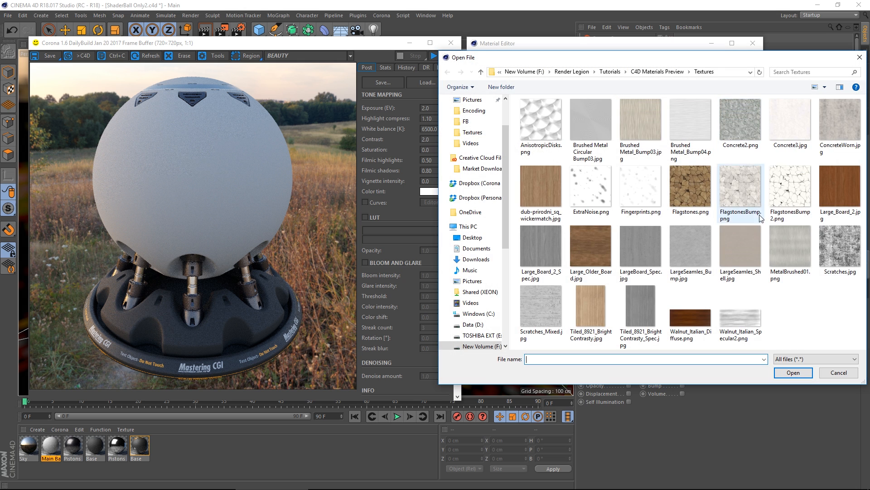
{"action": "double_click", "coordinate": [834, 190]}
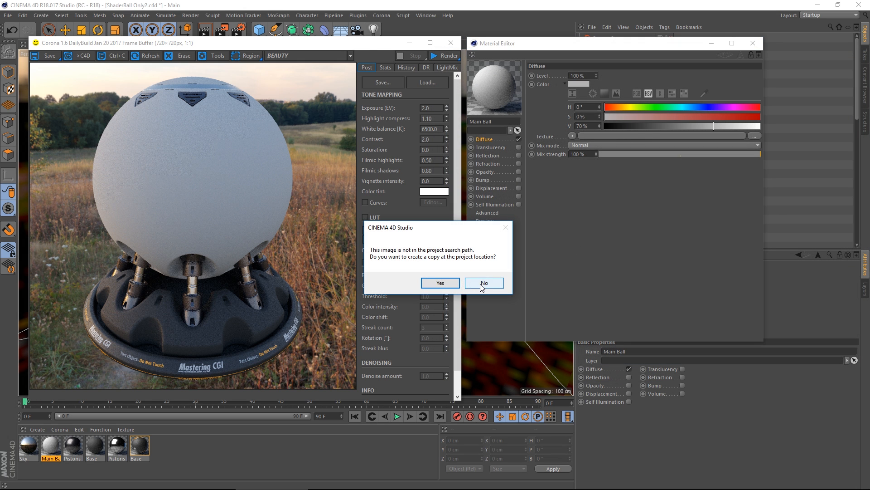
{"action": "left_click", "coordinate": [482, 282]}
{"action": "left_click", "coordinate": [442, 55]}
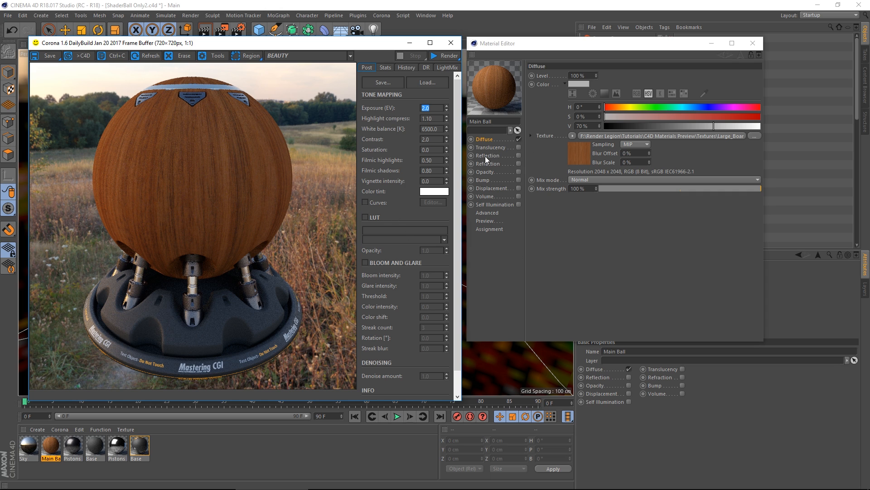
Step: Enable the Reflection channel of the Main Ball material and render the scene
{"action": "left_click", "coordinate": [518, 156]}
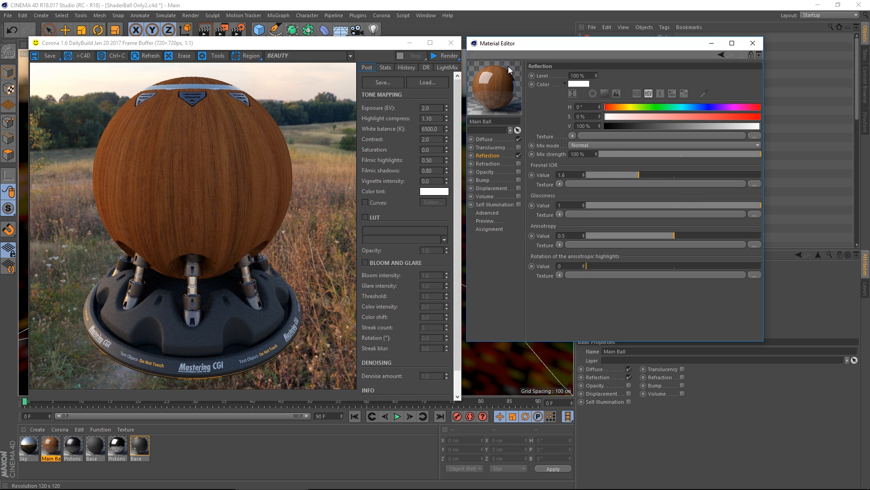
{"action": "left_click", "coordinate": [445, 56]}
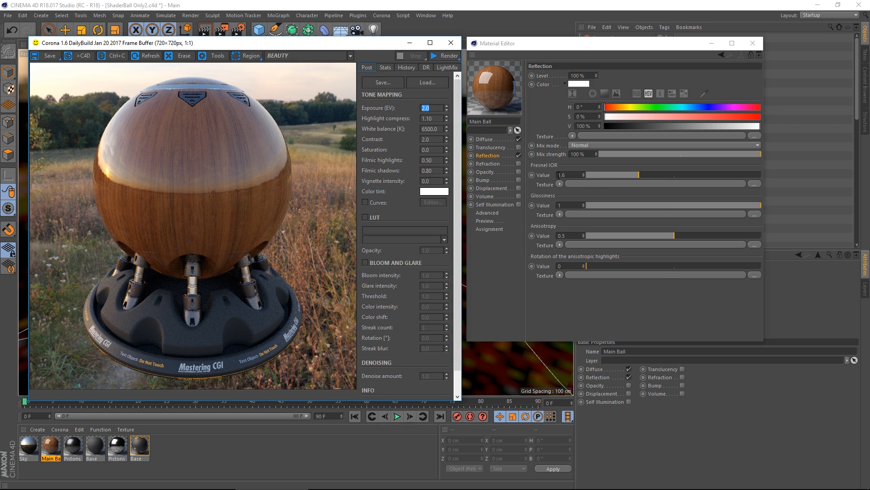
Step: Lower the reflection's Fresnel IOR to 1.09 and render the scene
{"action": "left_click", "coordinate": [596, 175]}
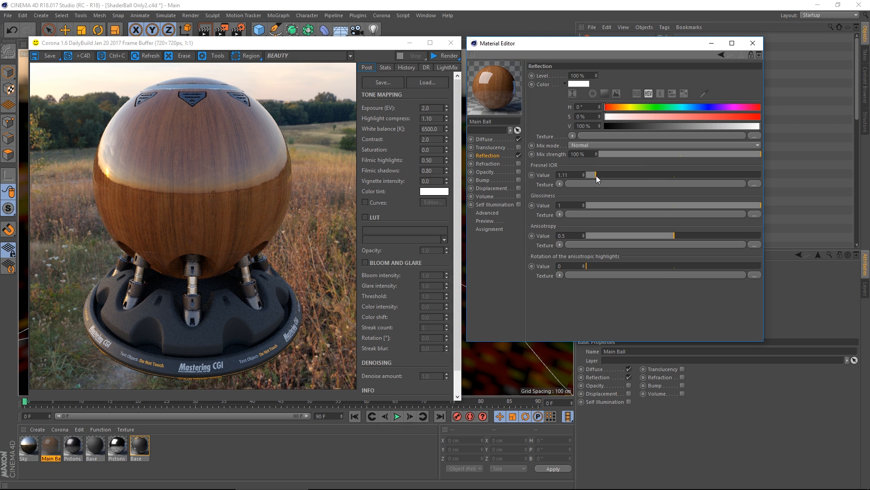
{"action": "left_click_drag", "start_coordinate": [595, 175], "coordinate": [594, 176]}
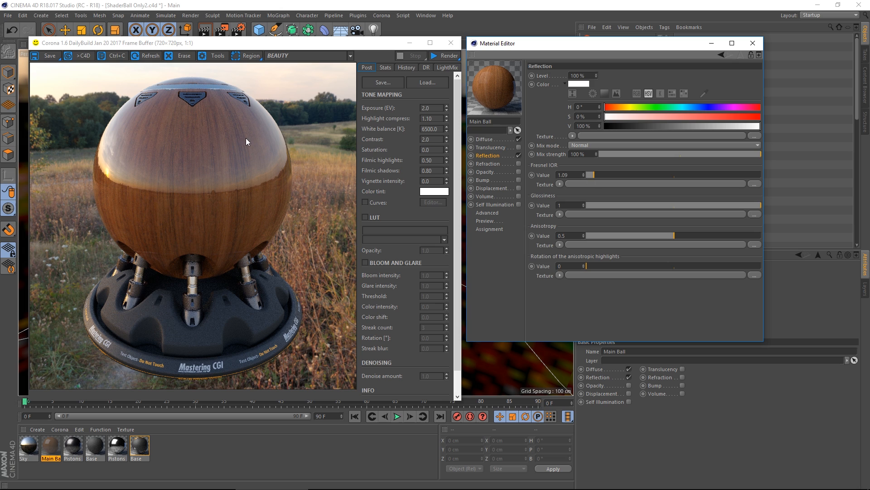
{"action": "left_click", "coordinate": [444, 56]}
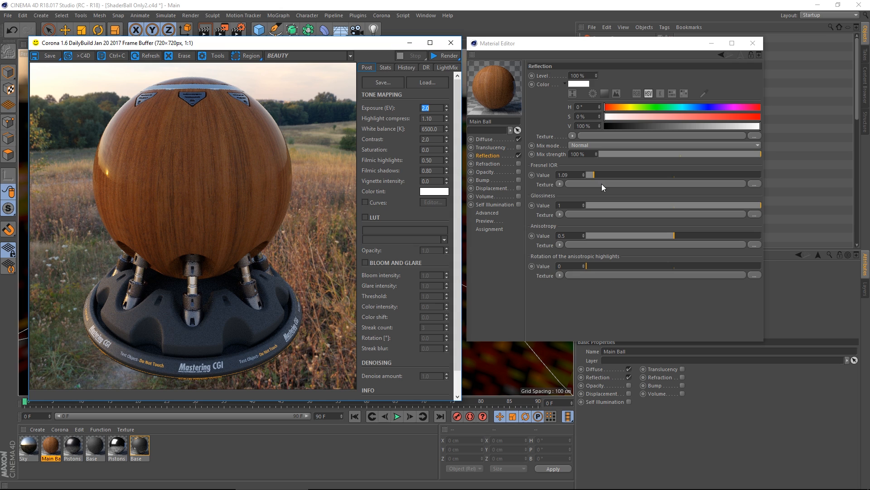
Step: Set the reflection's Fresnel IOR back to 1.6
{"action": "double_click", "coordinate": [567, 175]}
{"action": "type", "text": "1.6"}
{"action": "key", "text": "Return"}
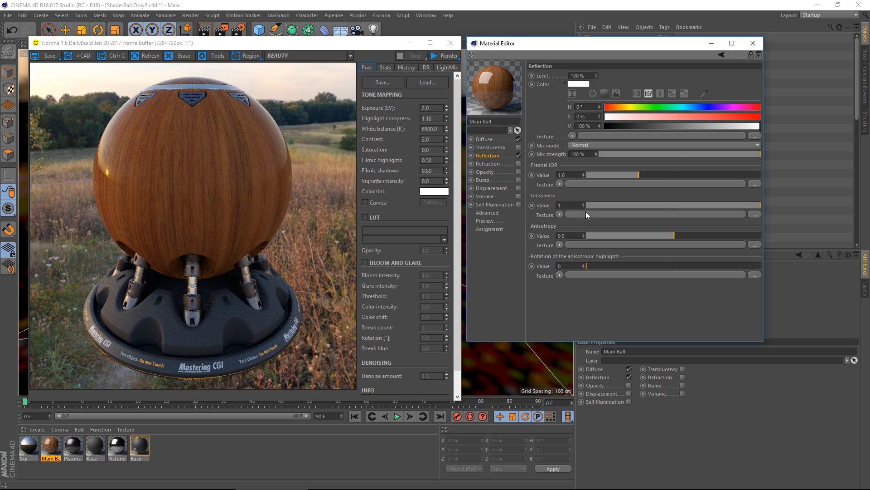
Step: Try reflection glossiness values of 0.66, 0.25 and 0.05 on the material preview, then return the glossiness to 1
{"action": "left_click", "coordinate": [703, 205]}
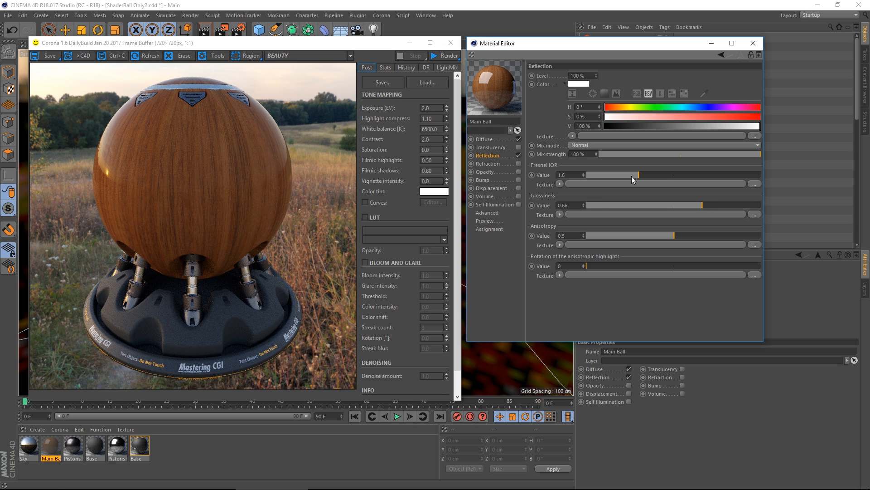
{"action": "left_click", "coordinate": [630, 205]}
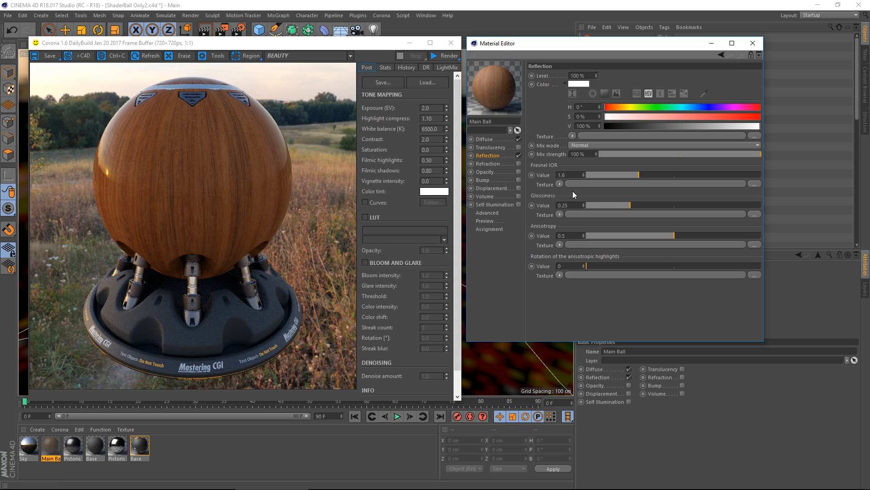
{"action": "left_click", "coordinate": [595, 206]}
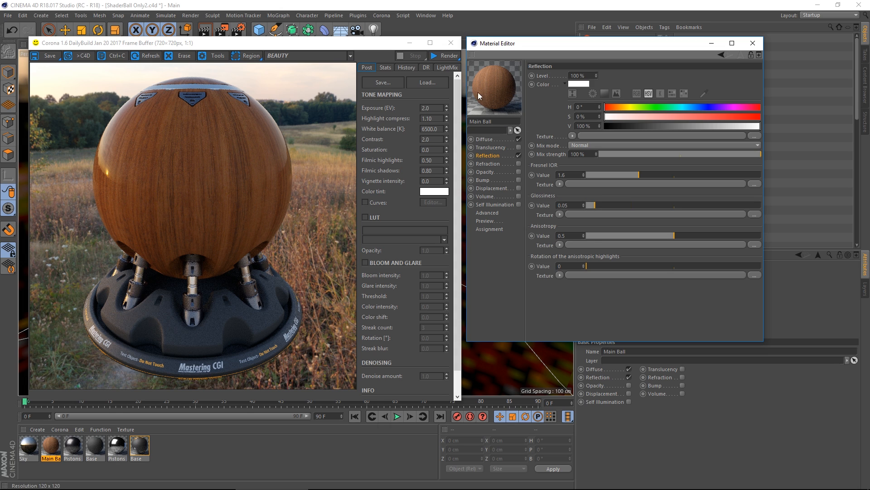
{"action": "left_click_drag", "start_coordinate": [606, 205], "coordinate": [755, 209]}
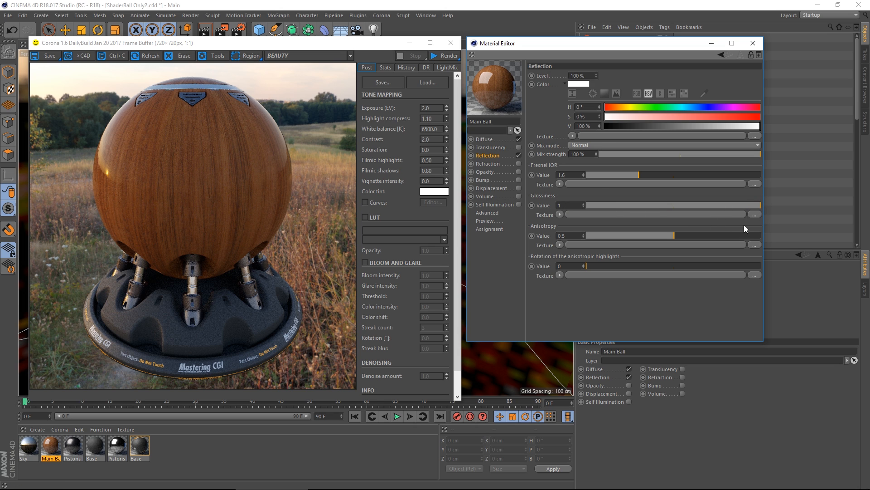
Step: Load Large_Board_2_Spec.jpg as the reflection's glossiness texture without copying it to the project, and render the scene
{"action": "left_click", "coordinate": [754, 215]}
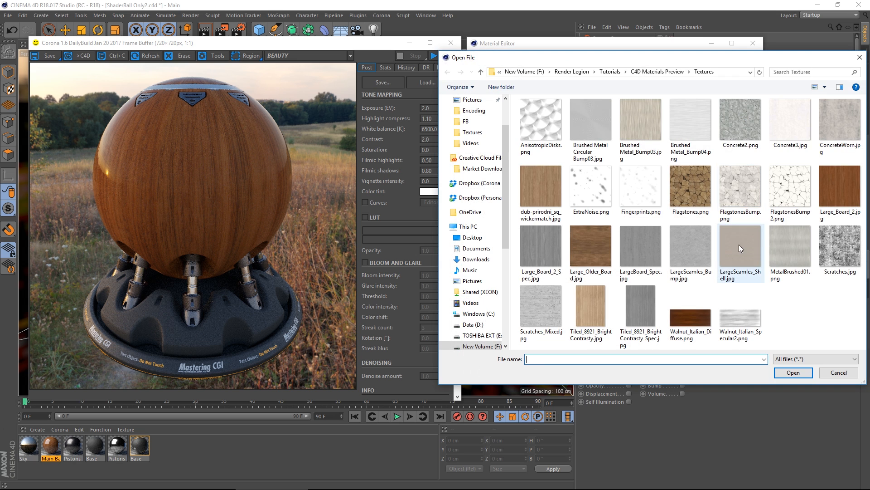
{"action": "left_click", "coordinate": [537, 244]}
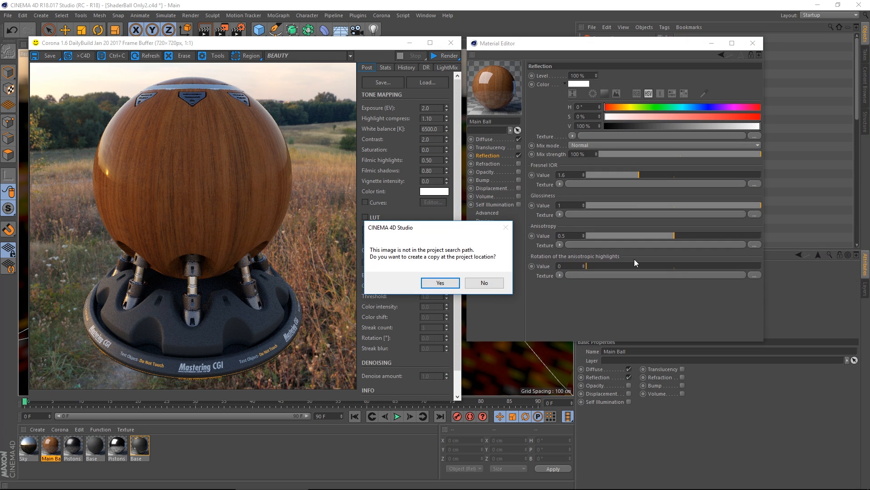
{"action": "left_click", "coordinate": [485, 283]}
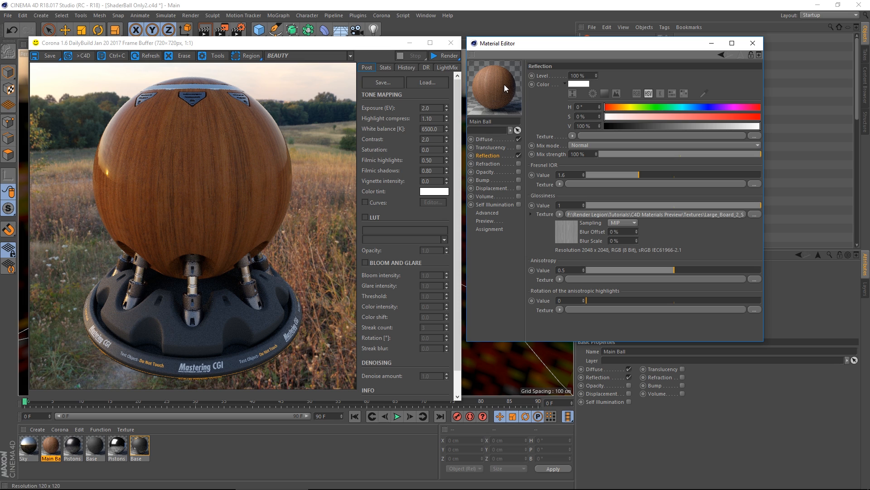
{"action": "left_click", "coordinate": [449, 57]}
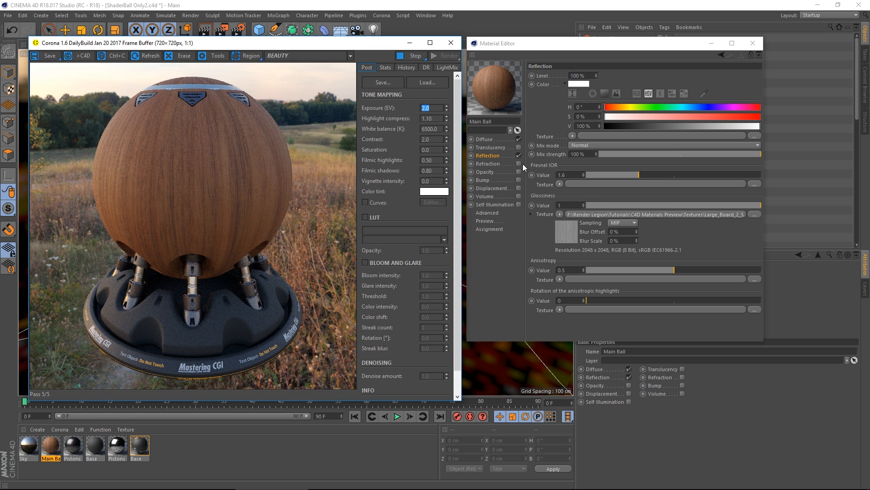
{"action": "left_click", "coordinate": [407, 58]}
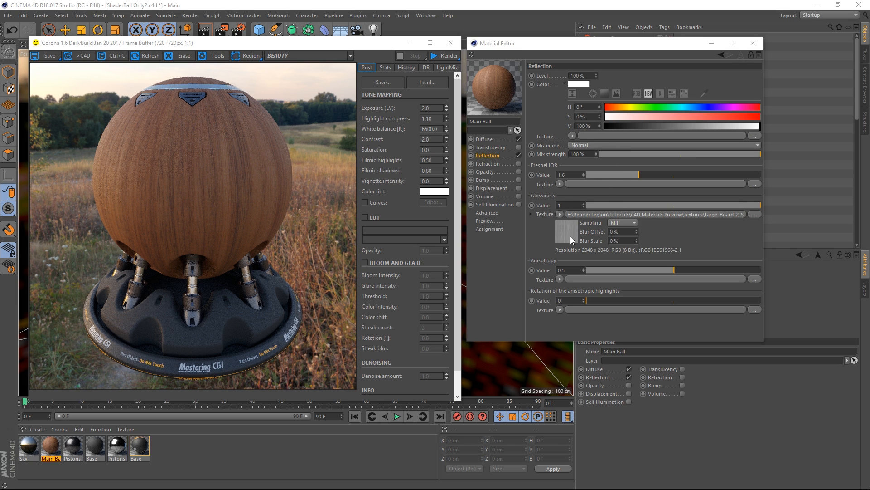
Step: Wrap the glossiness texture in a Filter shader and set the filter's contrast to 42%
{"action": "left_click", "coordinate": [560, 214]}
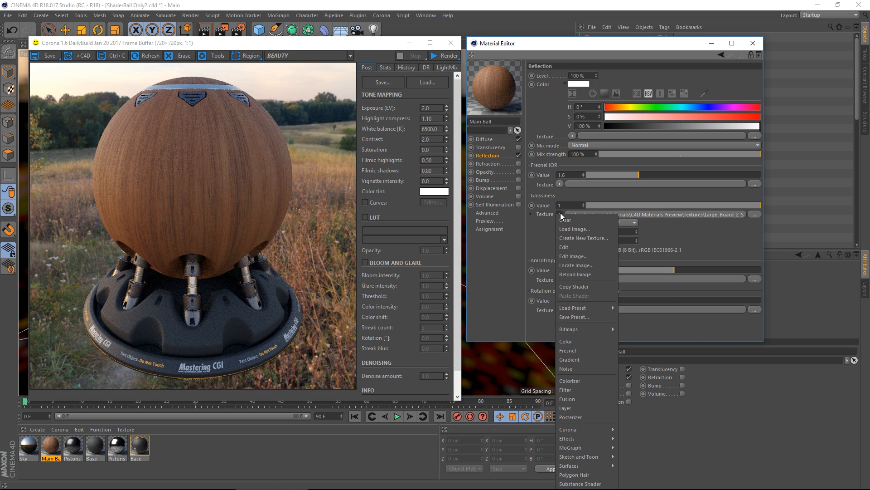
{"action": "left_click", "coordinate": [585, 389]}
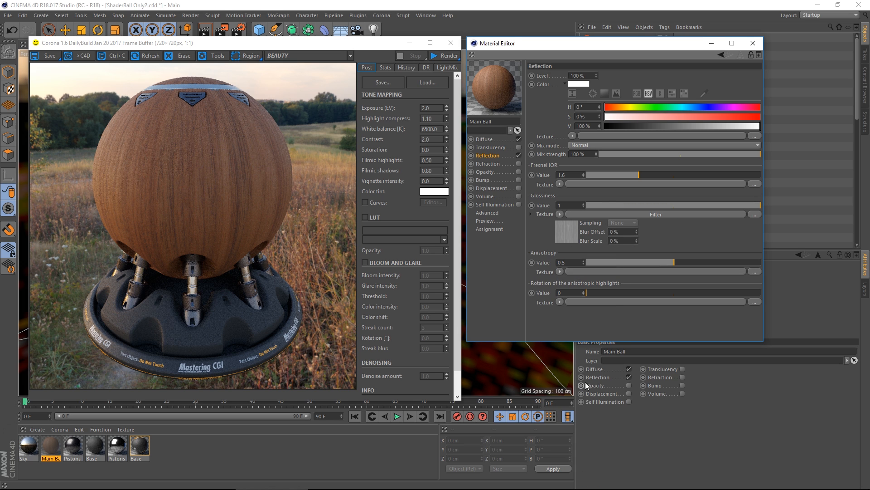
{"action": "left_click", "coordinate": [651, 214]}
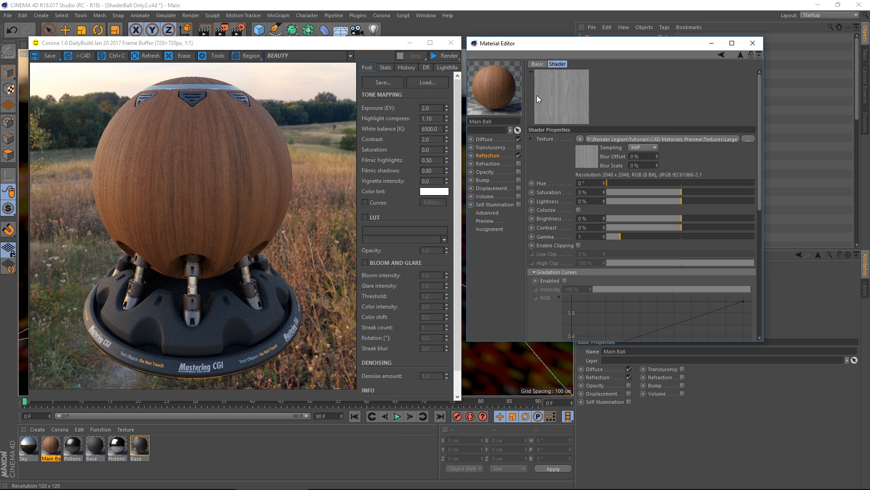
{"action": "left_click", "coordinate": [698, 226]}
{"action": "left_click", "coordinate": [713, 226]}
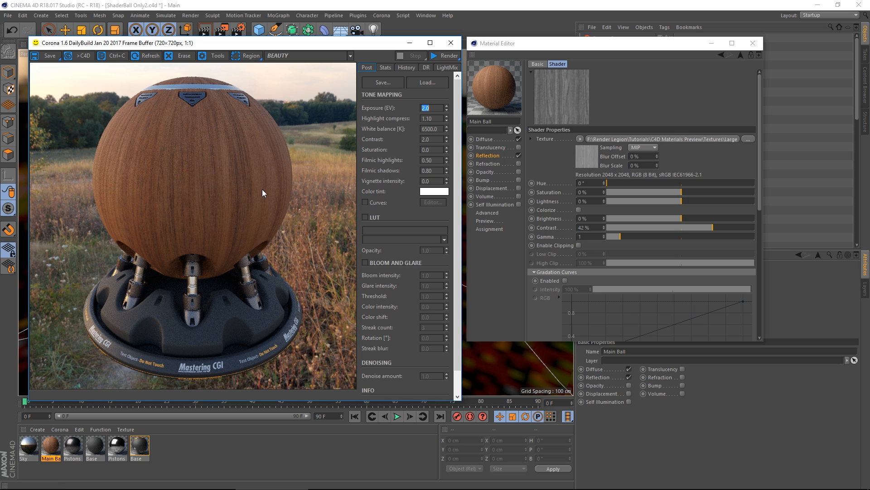
Step: Disable the Main Ball material's Diffuse channel and render the reflection on its own
{"action": "left_click", "coordinate": [519, 140]}
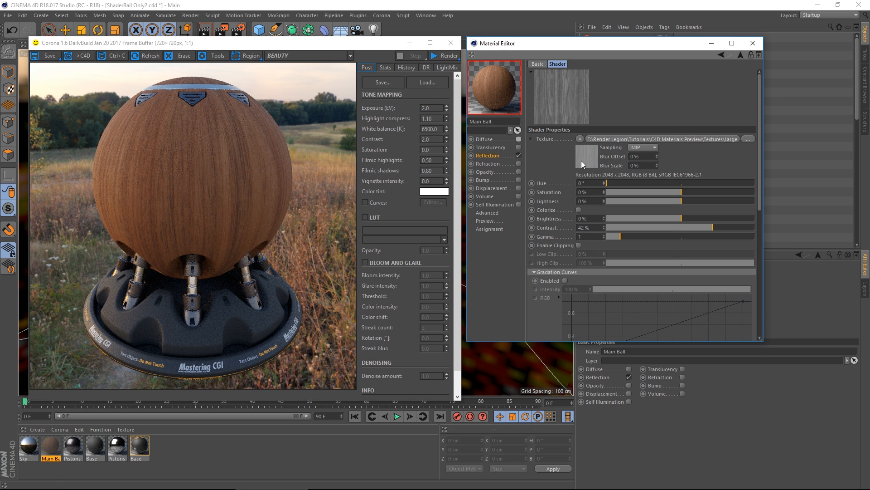
{"action": "left_click", "coordinate": [453, 58]}
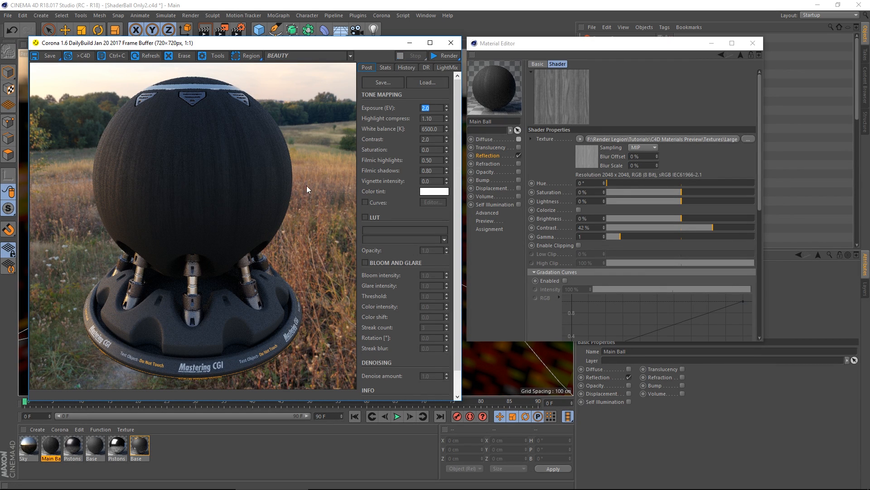
Step: Set the glossiness filter's brightness to 12%, gamma to 0.93 and contrast to 78%, and render the scene
{"action": "left_click", "coordinate": [690, 218]}
{"action": "left_click", "coordinate": [618, 237]}
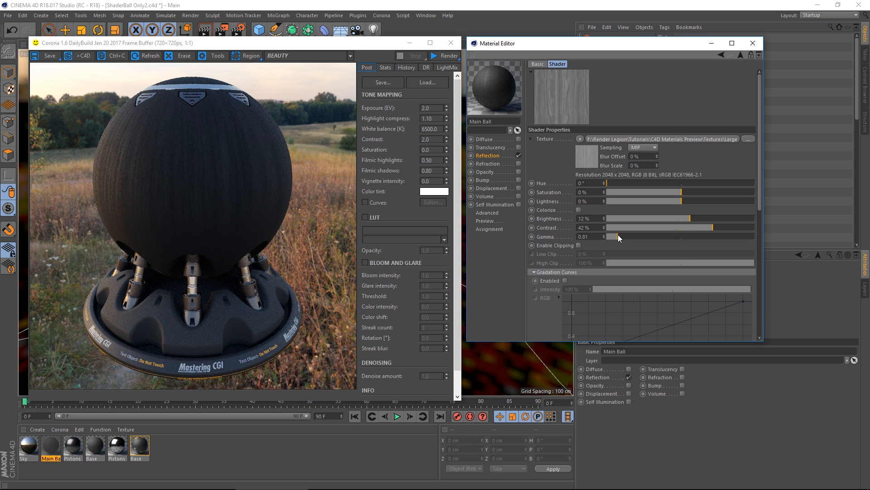
{"action": "left_click", "coordinate": [617, 236]}
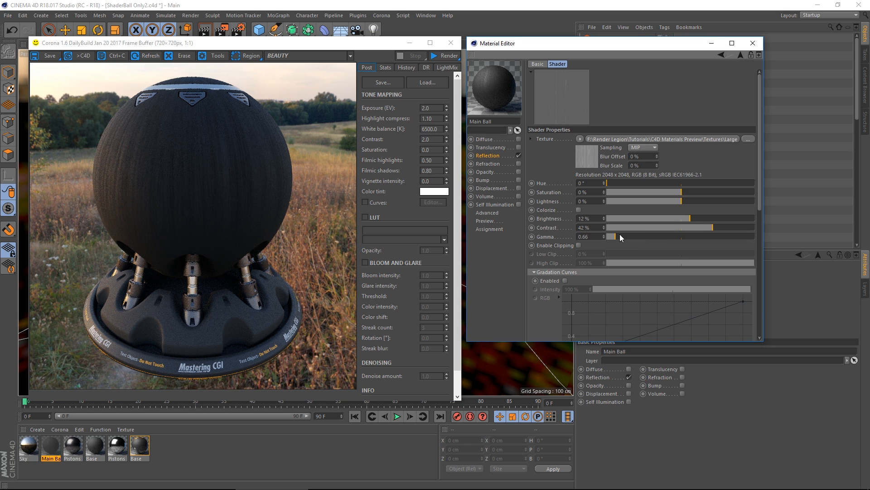
{"action": "left_click", "coordinate": [619, 236]}
{"action": "left_click", "coordinate": [740, 227]}
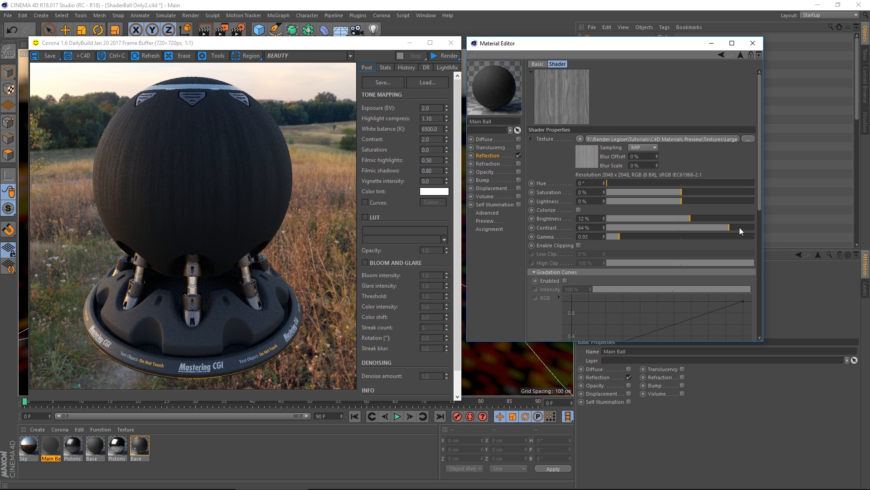
{"action": "left_click", "coordinate": [440, 57]}
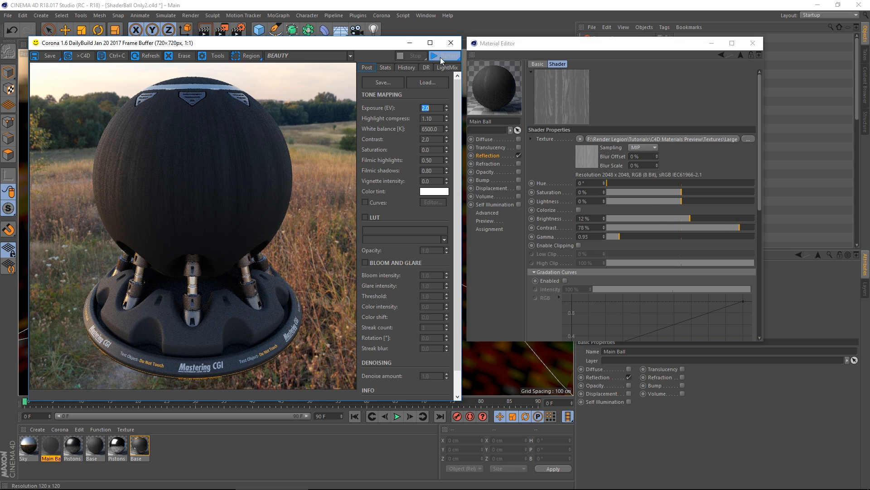
{"action": "key", "text": "shift+r"}
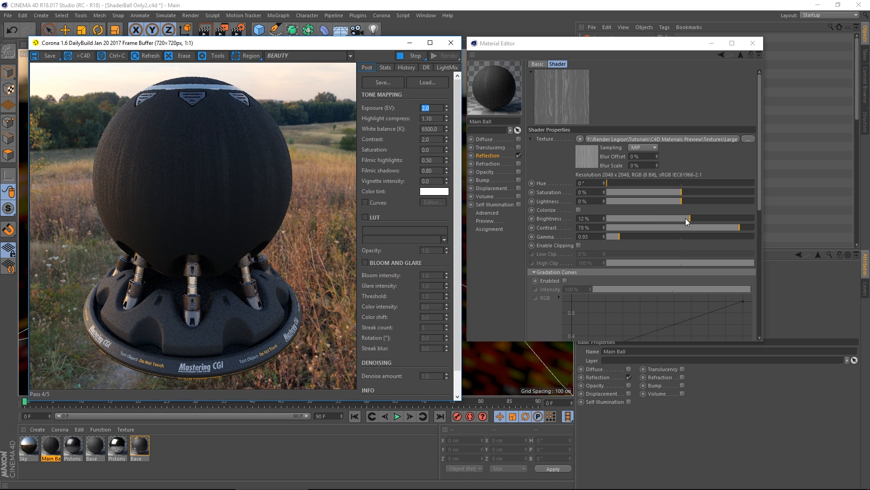
Step: Set the glossiness filter's brightness to -7% and contrast to 43%, and render the scene again
{"action": "left_click", "coordinate": [686, 218]}
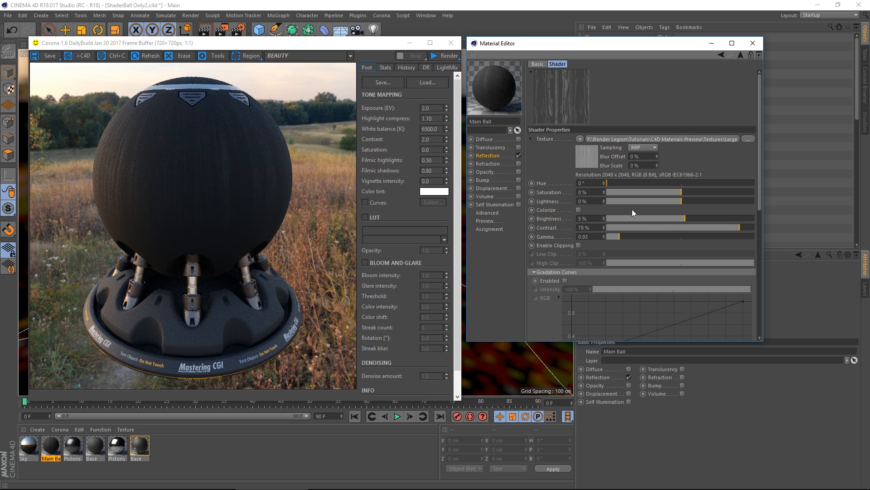
{"action": "left_click_drag", "start_coordinate": [748, 227], "coordinate": [748, 228]}
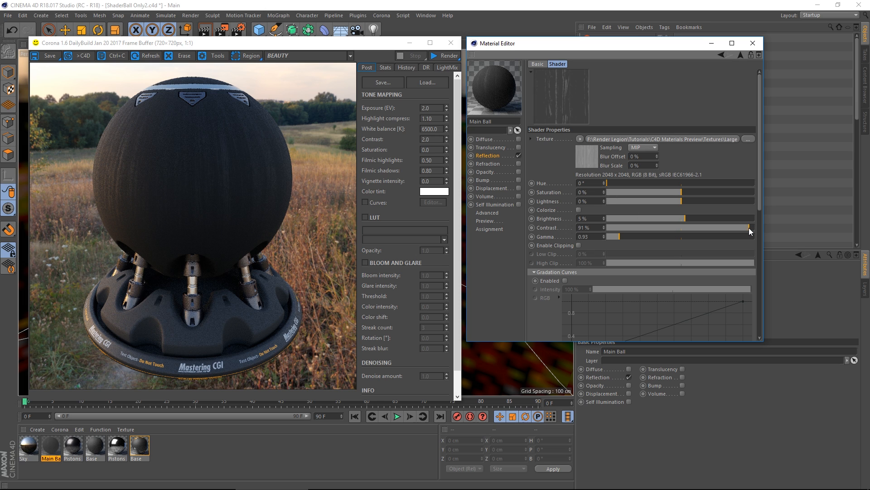
{"action": "left_click_drag", "start_coordinate": [694, 218], "coordinate": [713, 227]}
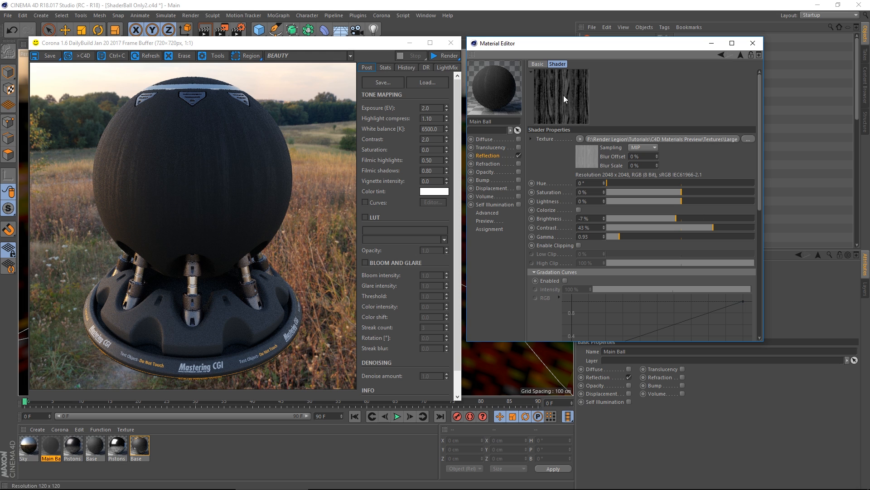
{"action": "left_click", "coordinate": [443, 56]}
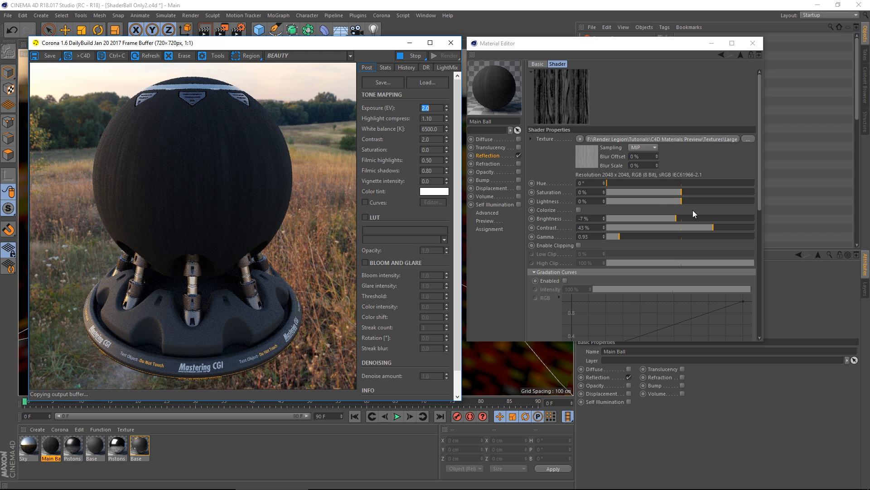
Step: Re-enable the Main Ball material's Diffuse channel and render the scene
{"action": "left_click", "coordinate": [518, 139]}
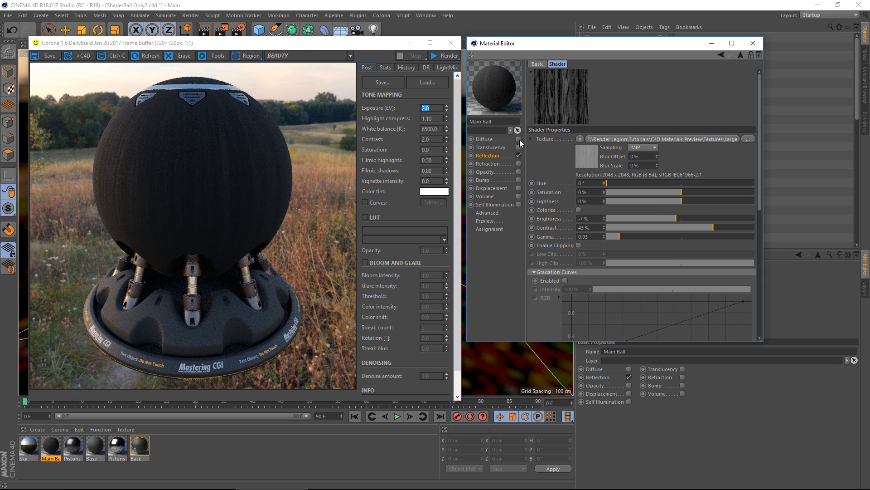
{"action": "left_click", "coordinate": [451, 56]}
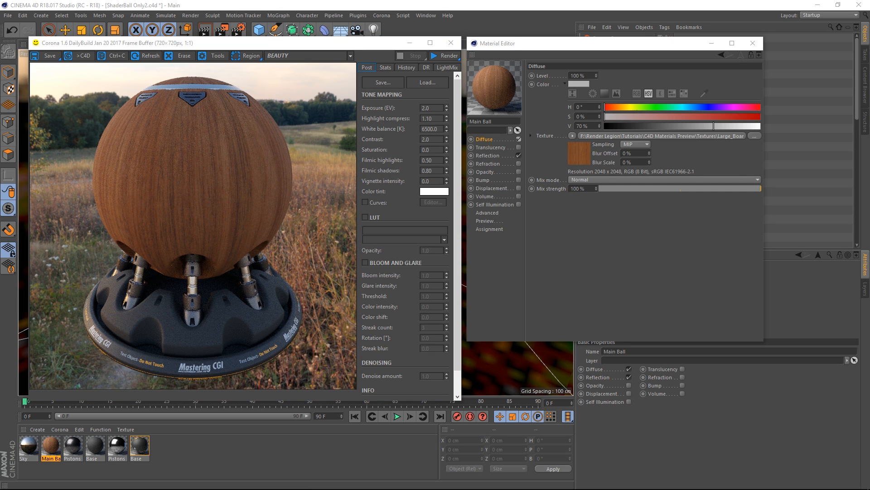
Step: Set the Main Ball reflection's Fresnel IOR to 2.34 and render the scene
{"action": "left_click", "coordinate": [490, 155]}
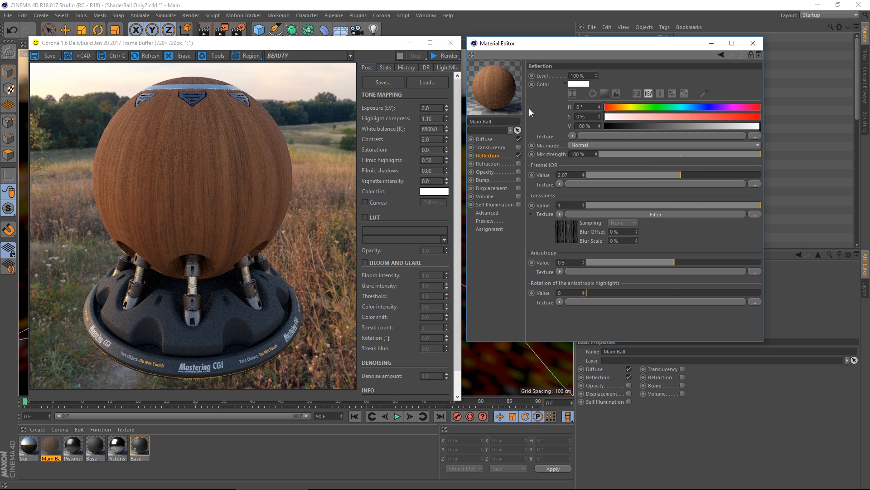
{"action": "left_click_drag", "start_coordinate": [702, 174], "coordinate": [704, 176]}
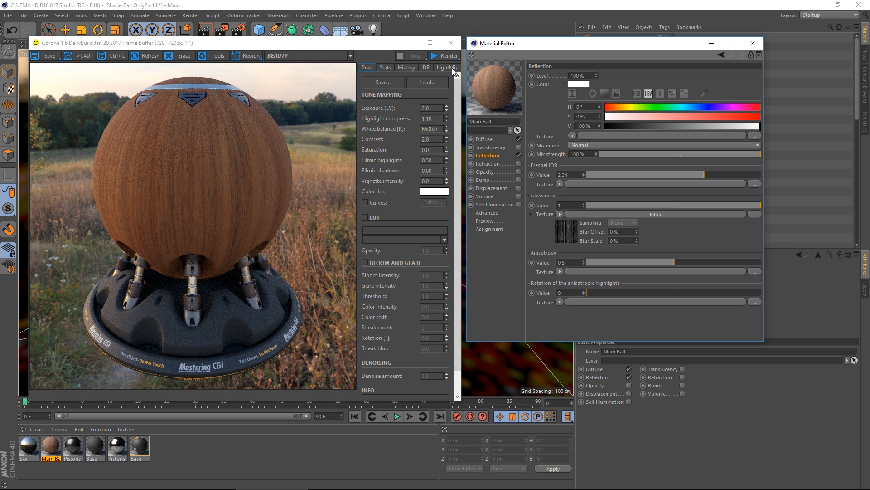
{"action": "left_click", "coordinate": [448, 56]}
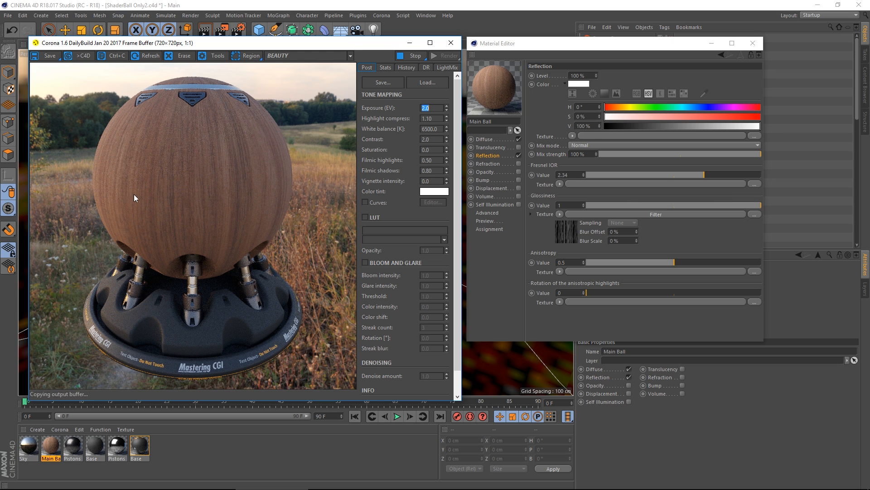
Step: Set the reflection's Fresnel IOR to 10
{"action": "left_click", "coordinate": [569, 175]}
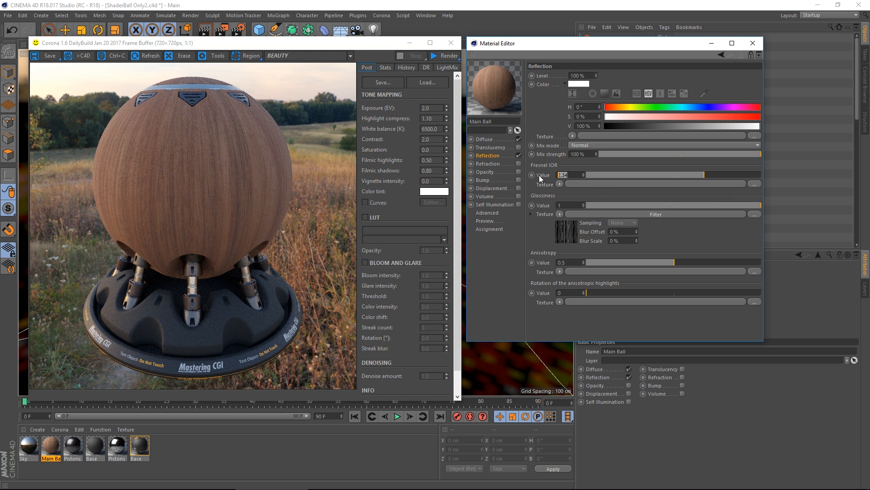
{"action": "type", "text": "10"}
{"action": "key", "text": "Return"}
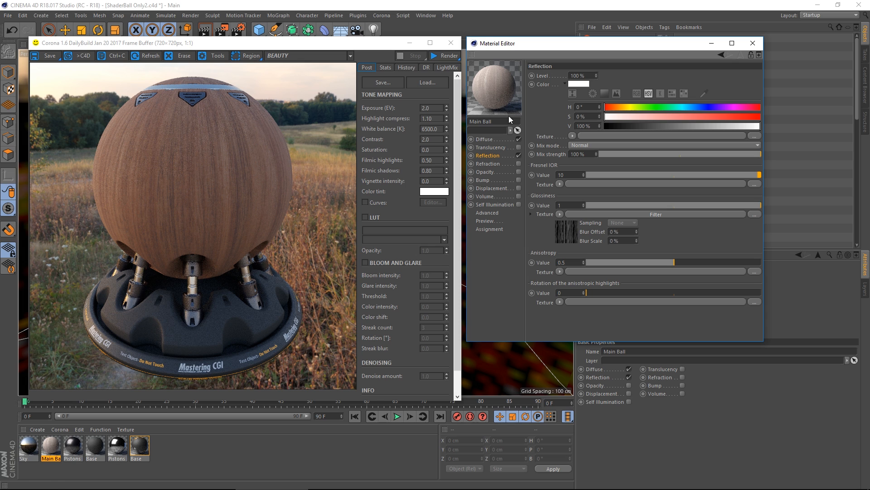
Step: Try the glossiness filter's brightness at -13% and 2%, set it to 16%, and render the scene
{"action": "left_click", "coordinate": [646, 215]}
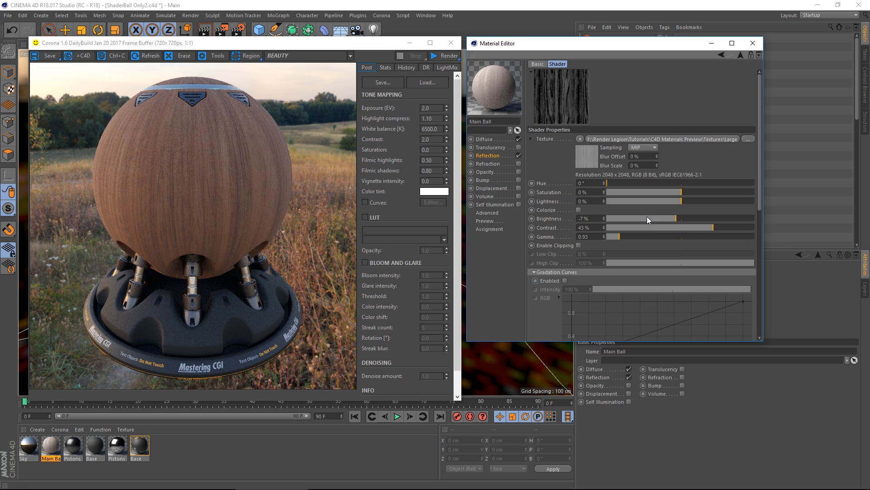
{"action": "left_click", "coordinate": [672, 218]}
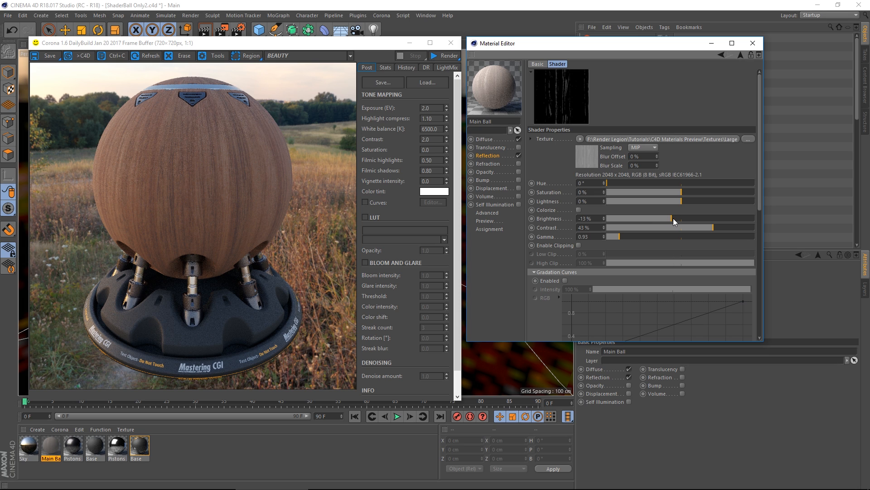
{"action": "left_click", "coordinate": [684, 217]}
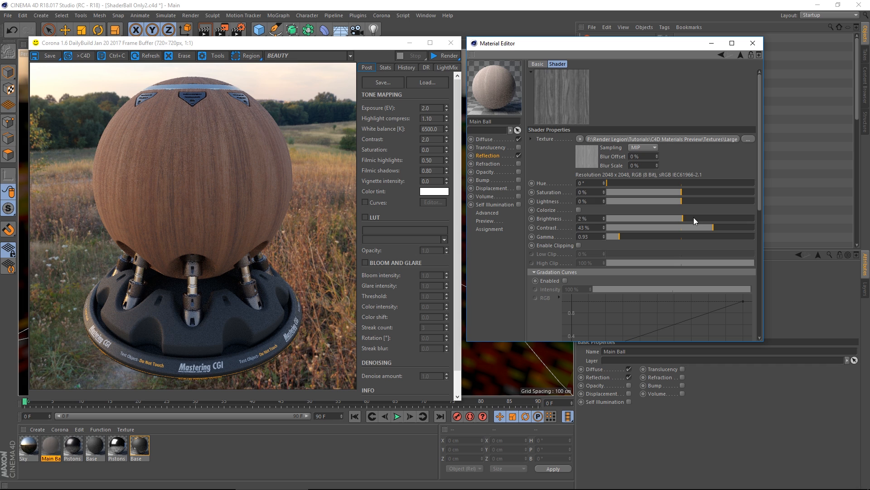
{"action": "left_click", "coordinate": [693, 217]}
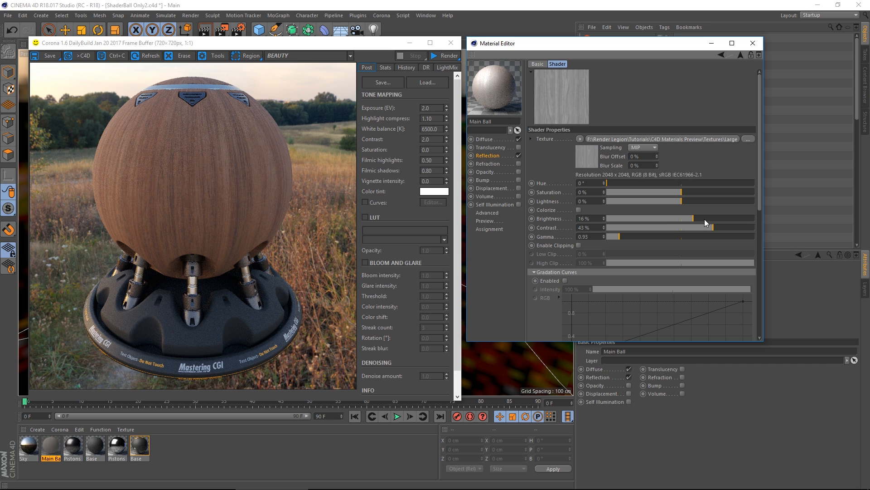
{"action": "left_click", "coordinate": [443, 56]}
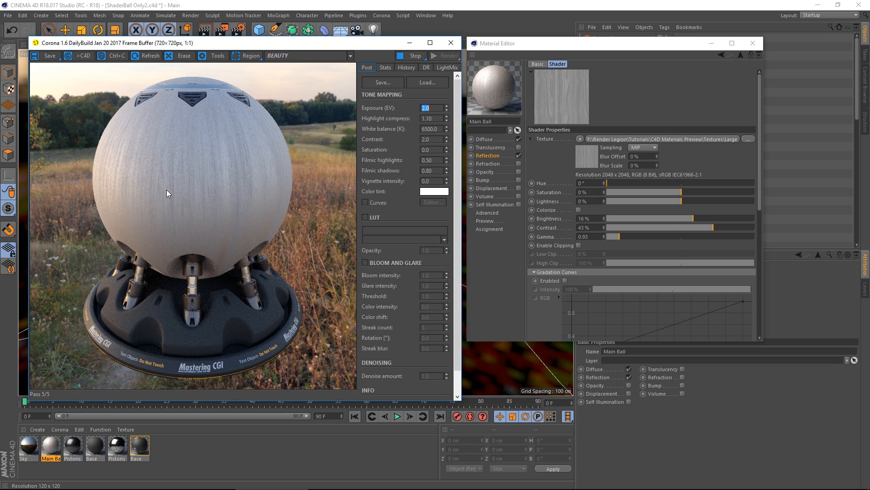
Step: Set the reflection's Fresnel IOR to 1.78 and render the scene
{"action": "left_click", "coordinate": [489, 155]}
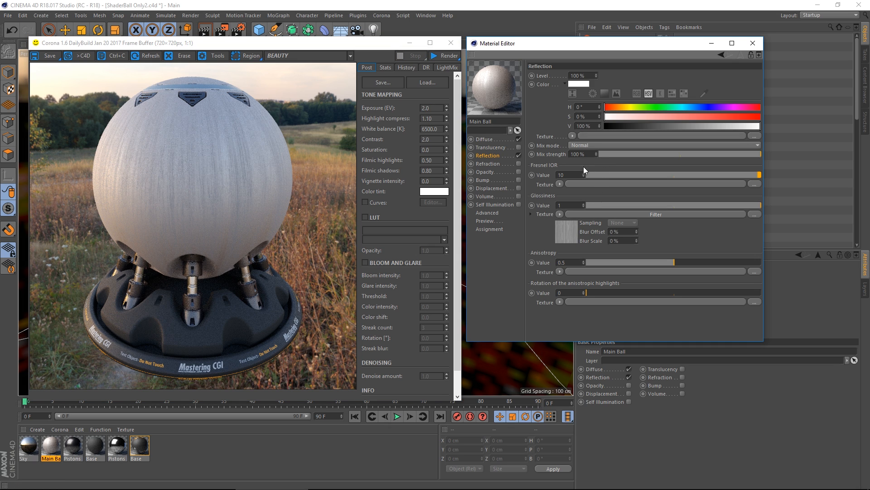
{"action": "left_click_drag", "start_coordinate": [594, 175], "coordinate": [671, 177]}
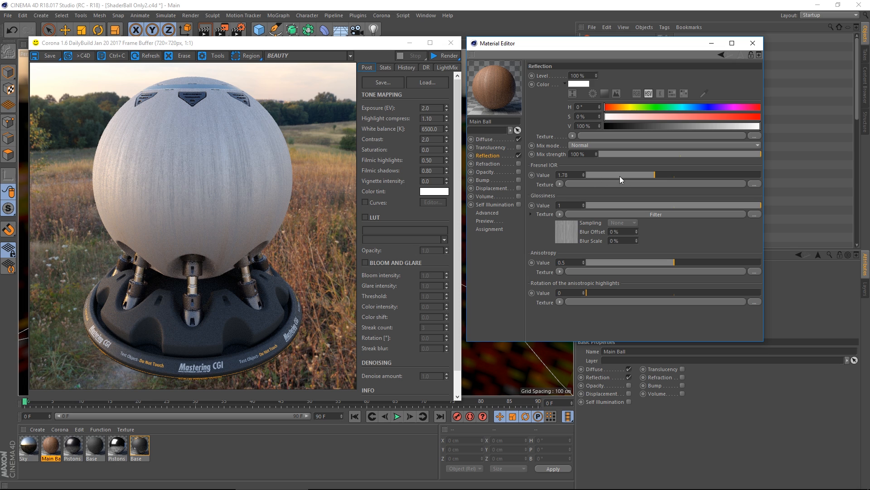
{"action": "left_click", "coordinate": [445, 56]}
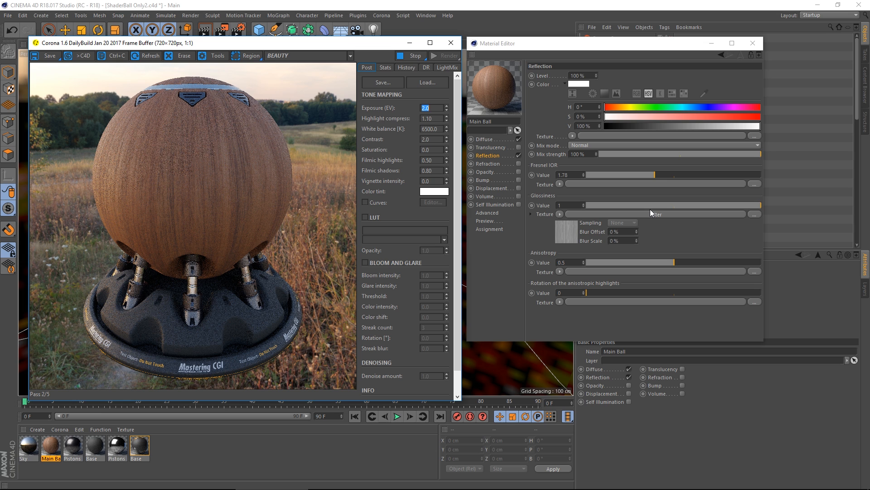
Step: Try Fresnel IOR values of 2.01 and 1.22 for the reflection, and set it to 1.6
{"action": "left_click", "coordinate": [676, 175]}
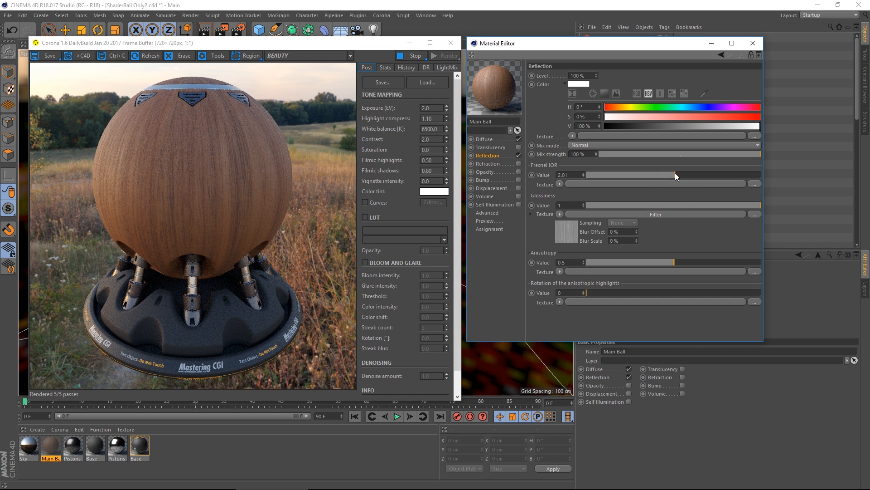
{"action": "left_click", "coordinate": [603, 174]}
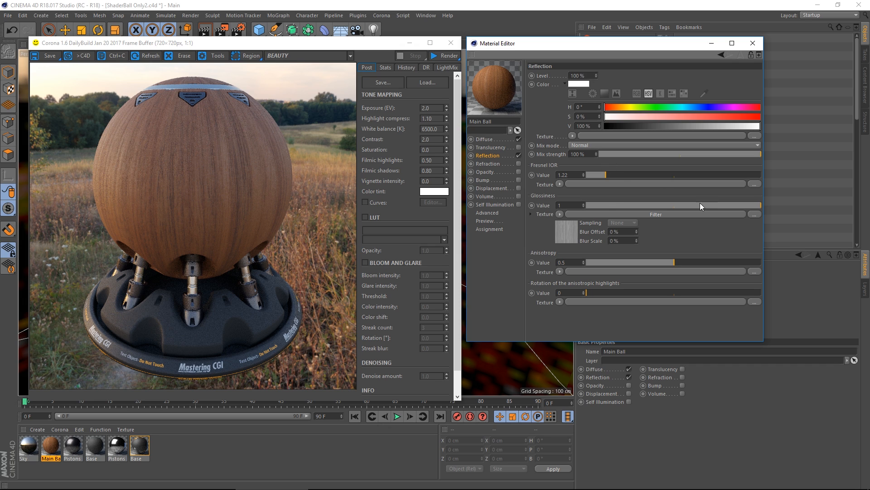
{"action": "double_click", "coordinate": [568, 175]}
{"action": "type", "text": "1.6"}
{"action": "key", "text": "Return"}
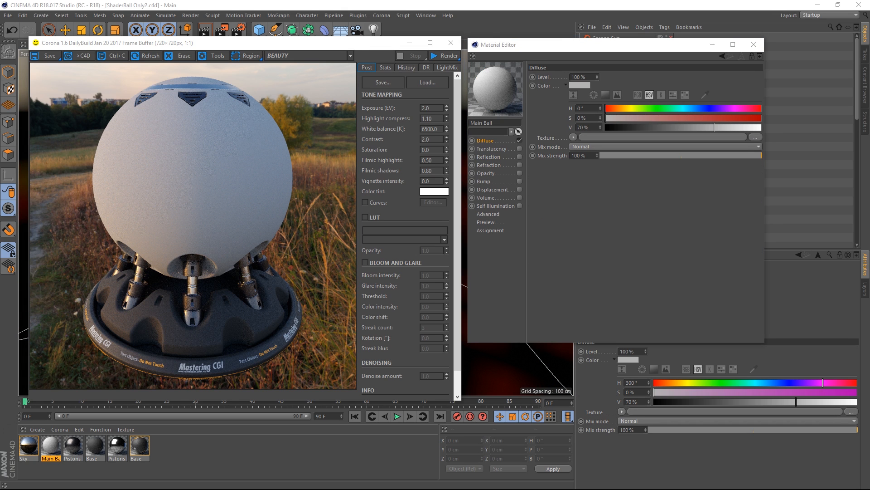
Step: Examine the Sky material's diffuse Filter shader and the horizontal offset in the Sky object's texture tag
{"action": "left_click", "coordinate": [28, 446]}
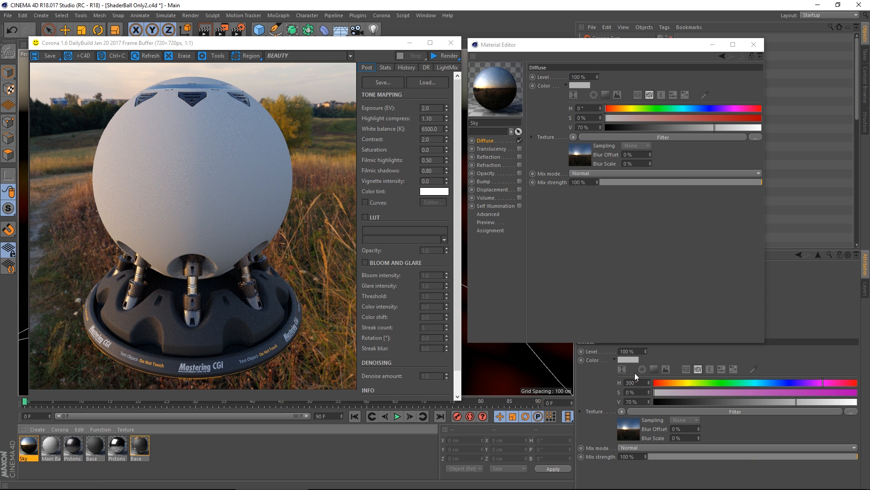
{"action": "left_click_drag", "start_coordinate": [613, 49], "coordinate": [352, 99]}
{"action": "left_click", "coordinate": [679, 47]}
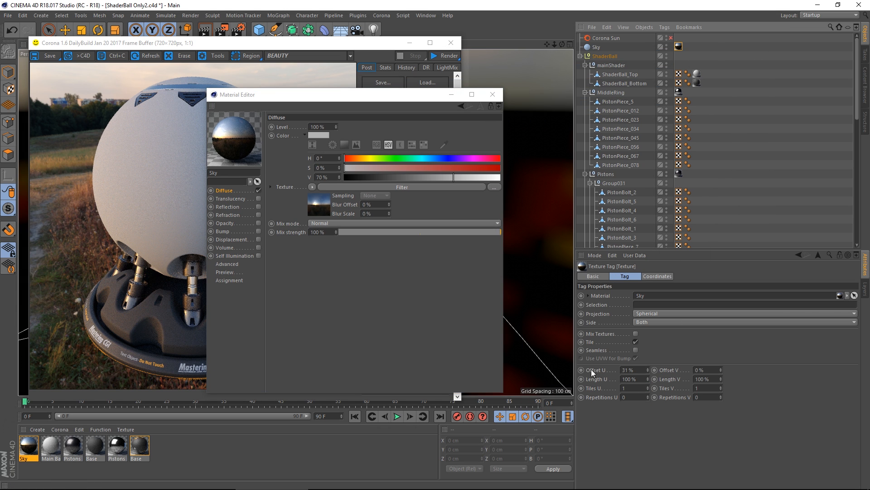
{"action": "left_click_drag", "start_coordinate": [380, 95], "coordinate": [651, 53]}
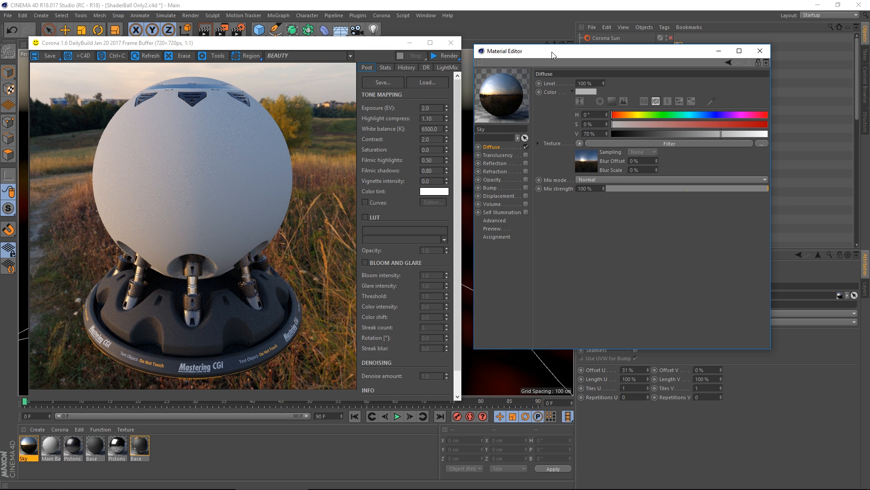
{"action": "left_click_drag", "start_coordinate": [552, 52], "coordinate": [545, 42]}
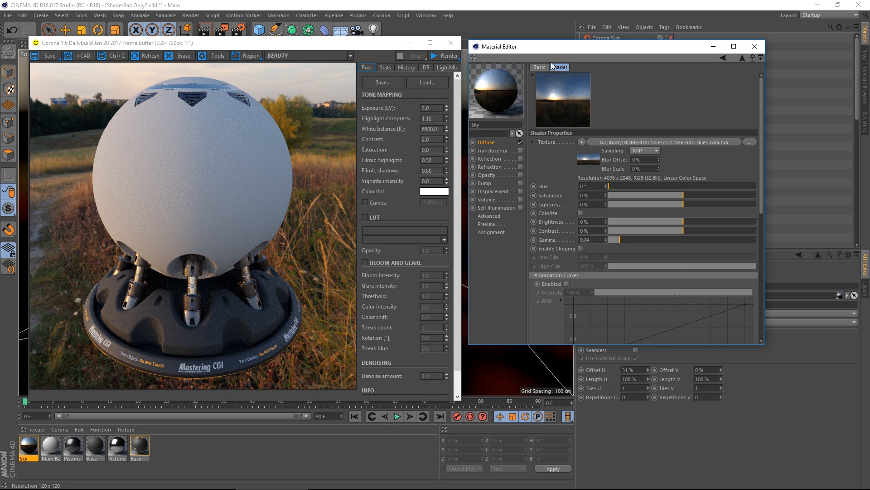
{"action": "left_click_drag", "start_coordinate": [559, 50], "coordinate": [555, 48]}
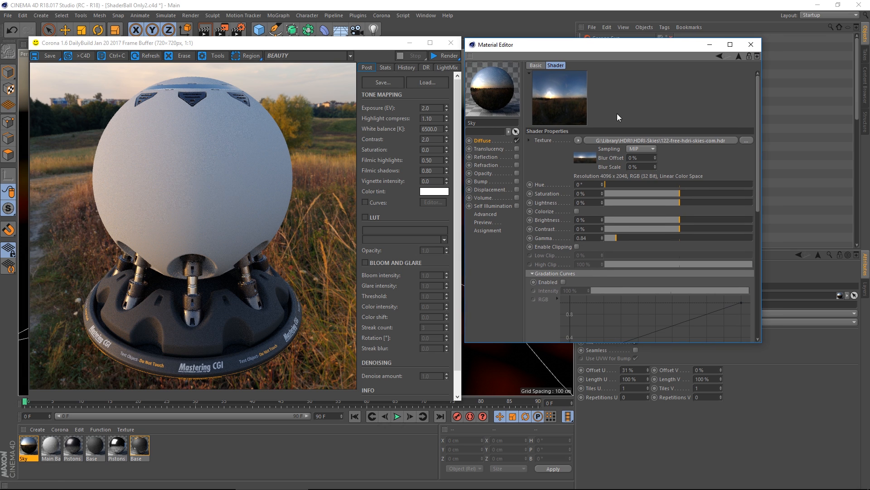
Step: Load Con_Diffuse_1.jpg as the Main Ball material's diffuse texture without copying it to the project, and render the scene
{"action": "left_click", "coordinate": [51, 447]}
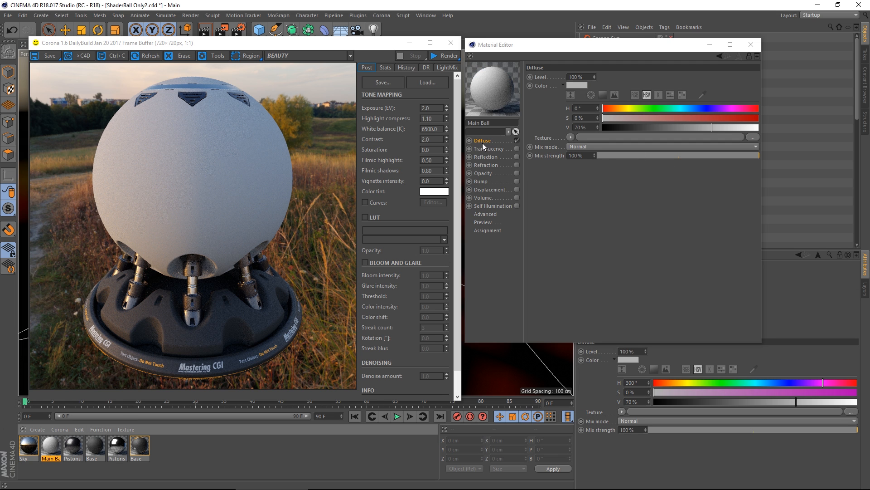
{"action": "left_click", "coordinate": [752, 137]}
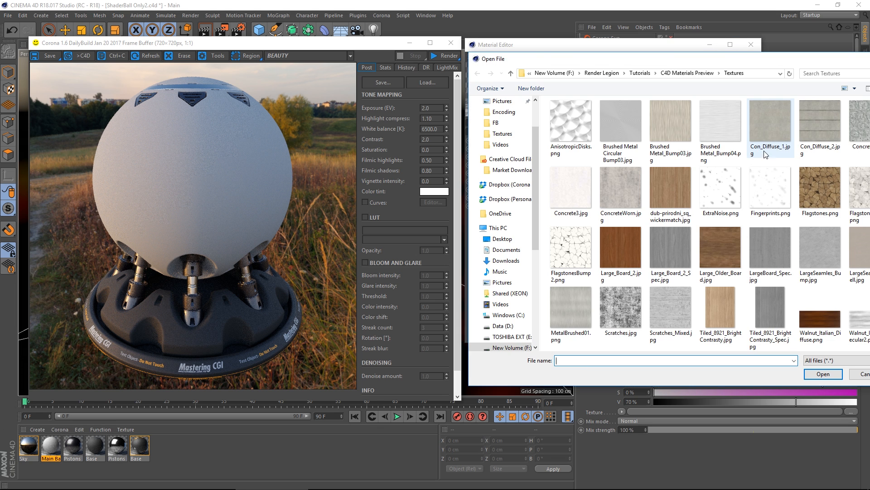
{"action": "double_click", "coordinate": [767, 116]}
{"action": "left_click", "coordinate": [483, 283]}
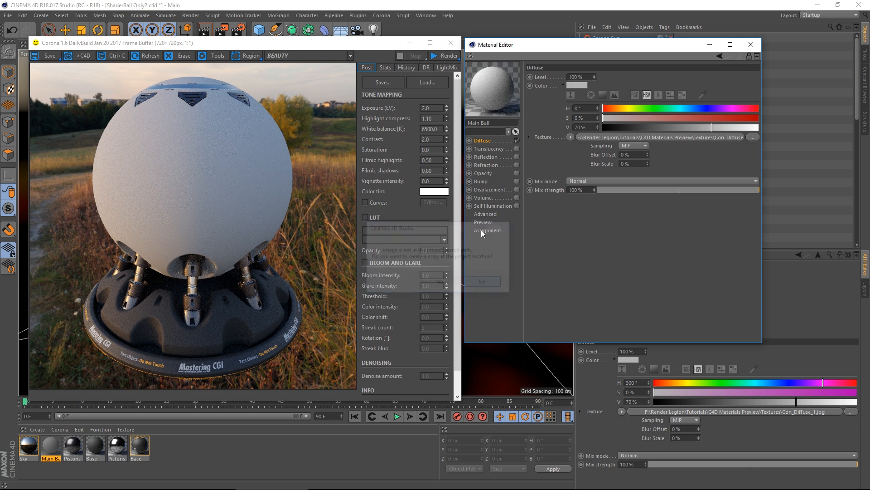
{"action": "left_click", "coordinate": [446, 57]}
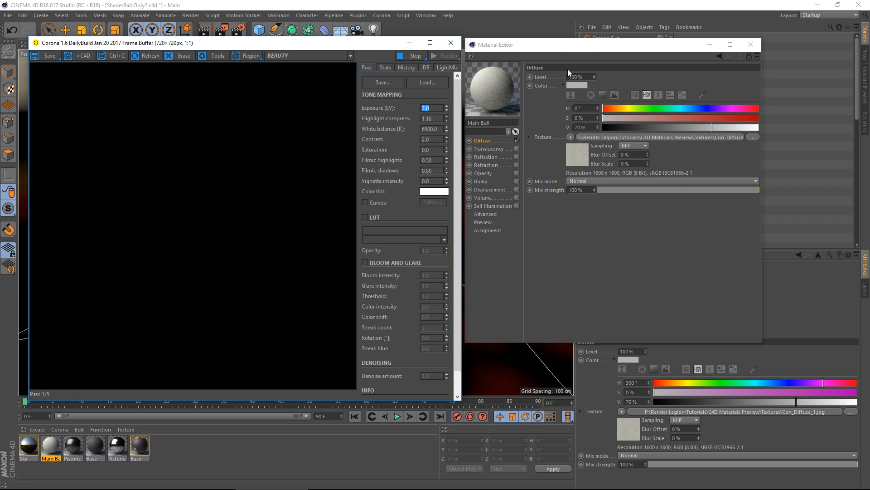
Step: Set Tiles V to 1 in the Main Ball texture tag on ShaderBall_Top and render the scene
{"action": "left_click_drag", "start_coordinate": [577, 45], "coordinate": [571, 52]}
{"action": "left_click_drag", "start_coordinate": [472, 119], "coordinate": [411, 153]}
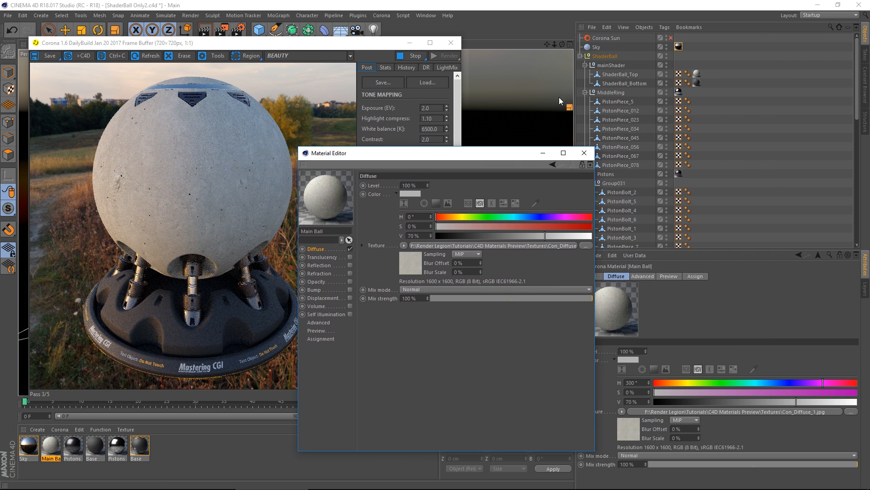
{"action": "left_click", "coordinate": [697, 75]}
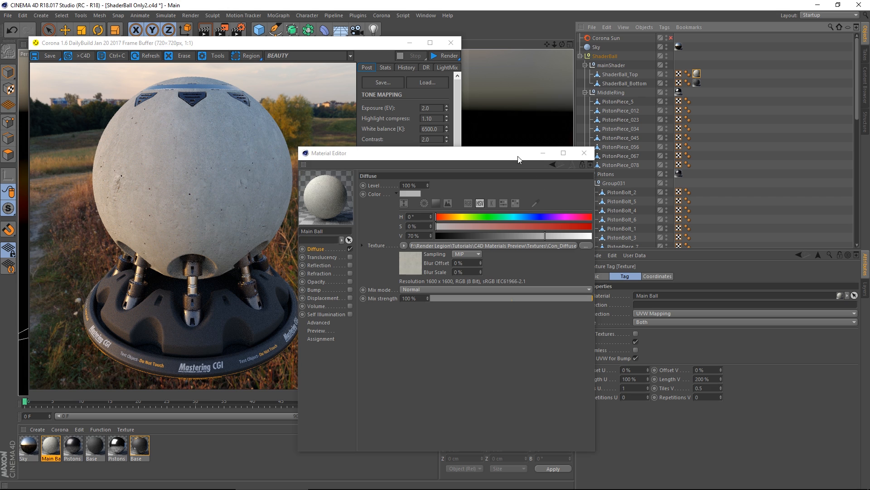
{"action": "left_click_drag", "start_coordinate": [520, 160], "coordinate": [437, 136]}
{"action": "left_click", "coordinate": [701, 387]}
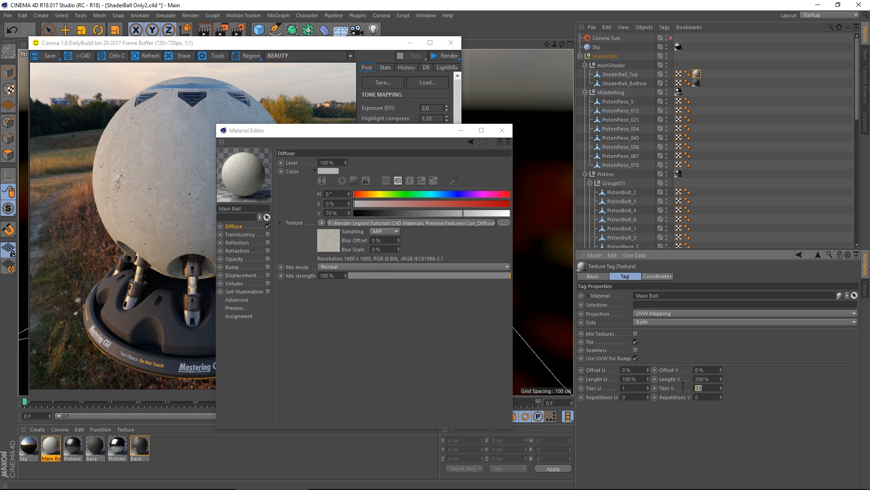
{"action": "type", "text": "1"}
{"action": "key", "text": "Return"}
{"action": "left_click_drag", "start_coordinate": [342, 135], "coordinate": [588, 48]}
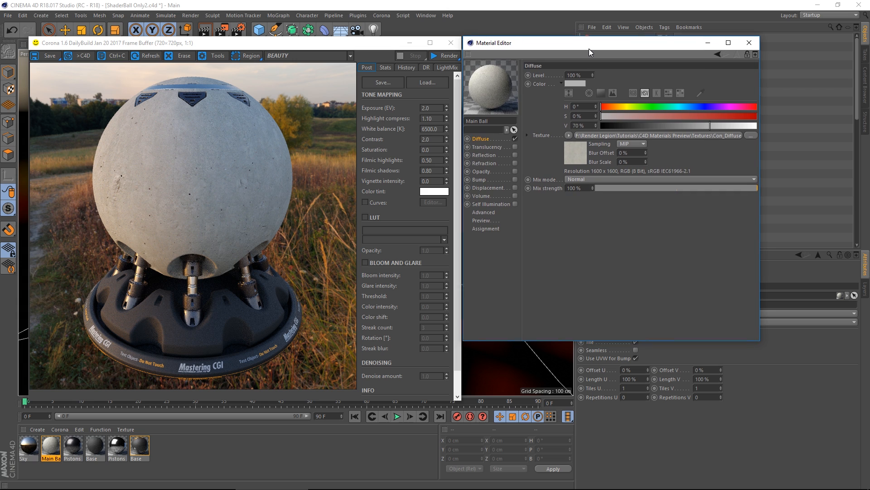
{"action": "left_click", "coordinate": [443, 56]}
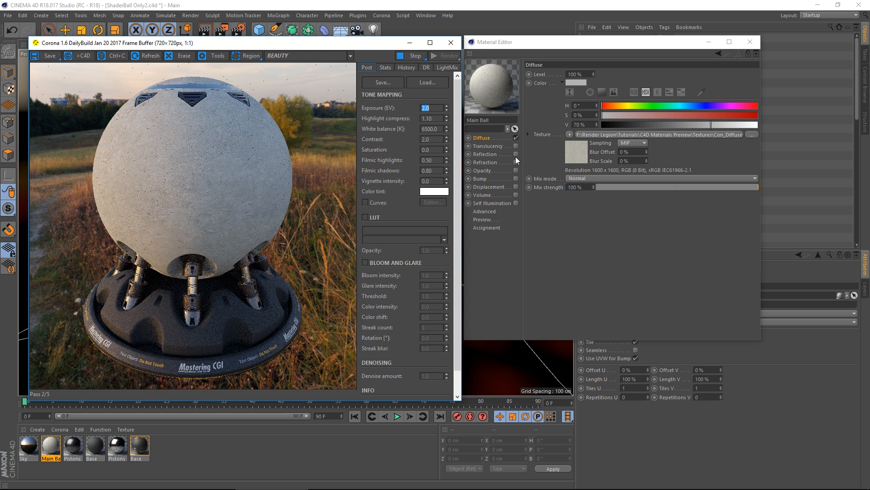
Step: Enable reflection on the Main Ball material, load Con_Diffuse_1.jpg as its glossiness texture without copying it to the project, and render
{"action": "left_click", "coordinate": [516, 154]}
{"action": "left_click", "coordinate": [486, 155]}
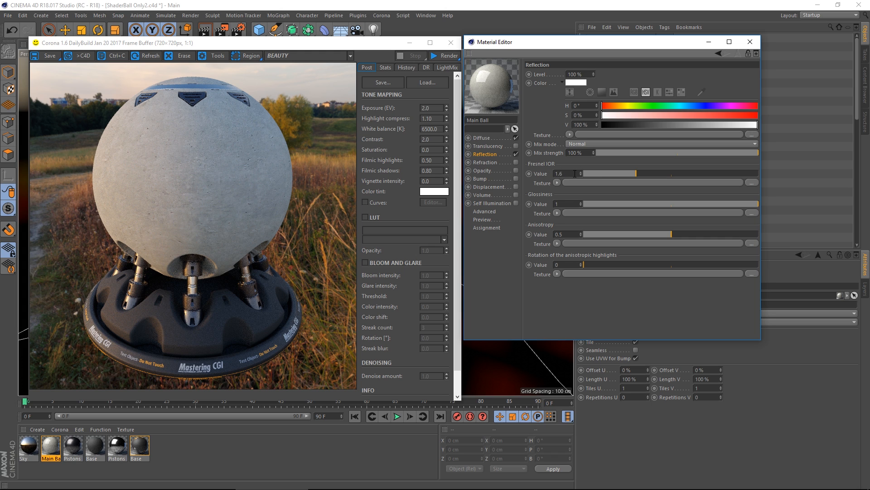
{"action": "left_click", "coordinate": [751, 213]}
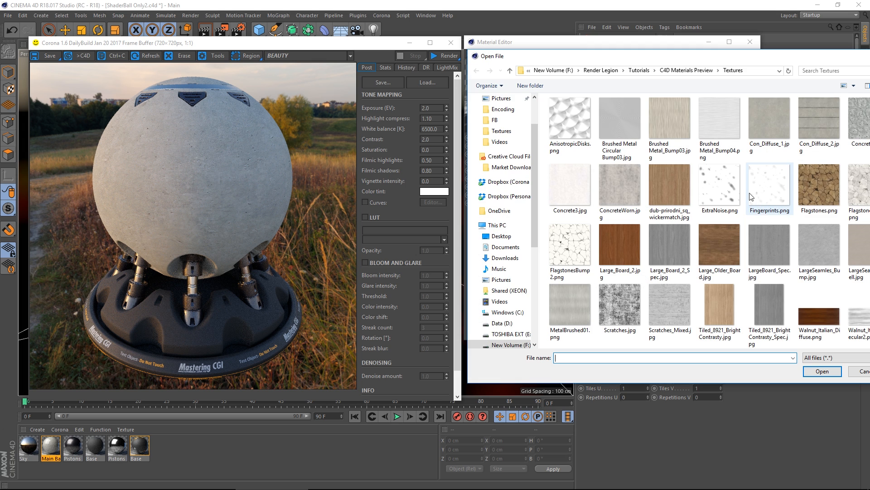
{"action": "double_click", "coordinate": [771, 132]}
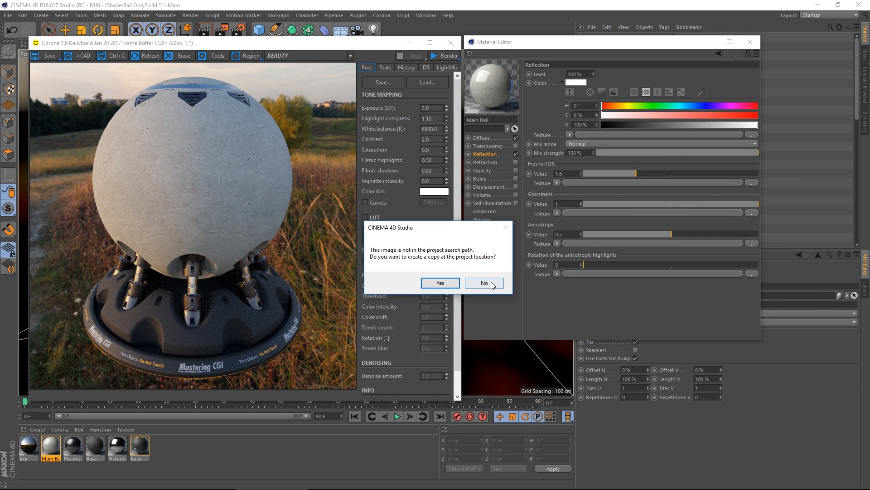
{"action": "left_click", "coordinate": [493, 286]}
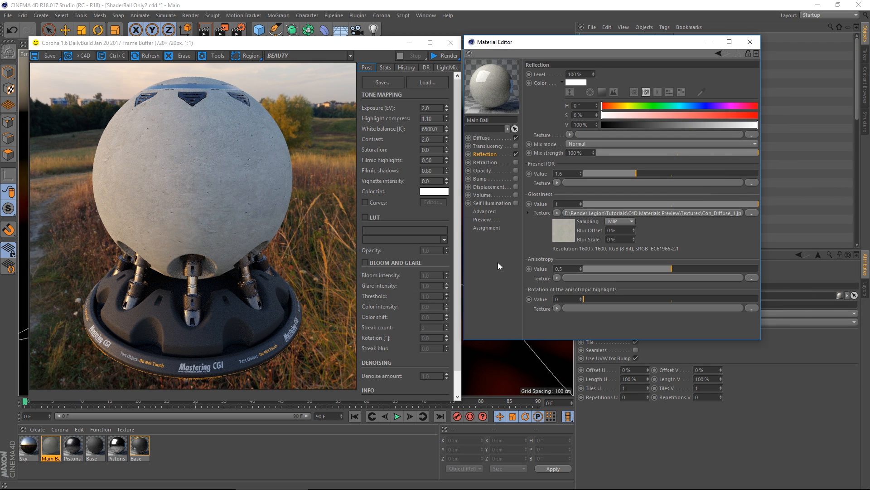
{"action": "left_click", "coordinate": [448, 57]}
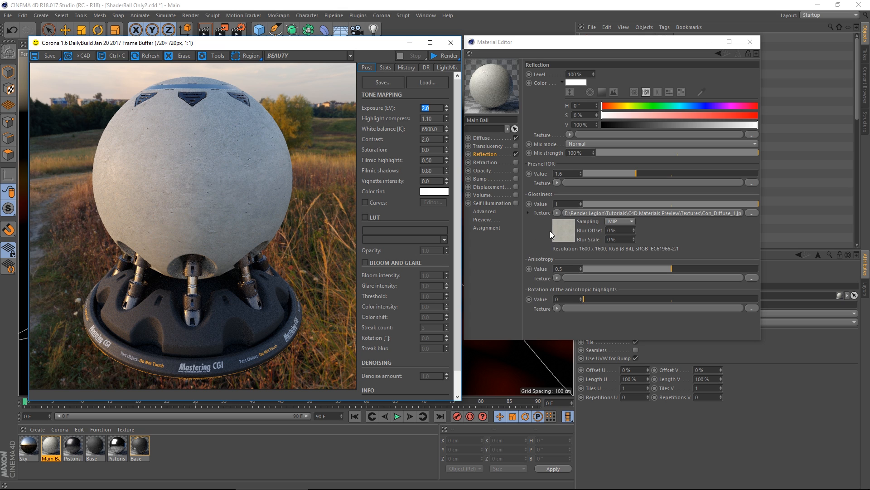
Step: Wrap the glossiness texture in a Filter shader, set its gamma to 0.54 and render the scene
{"action": "left_click", "coordinate": [556, 212]}
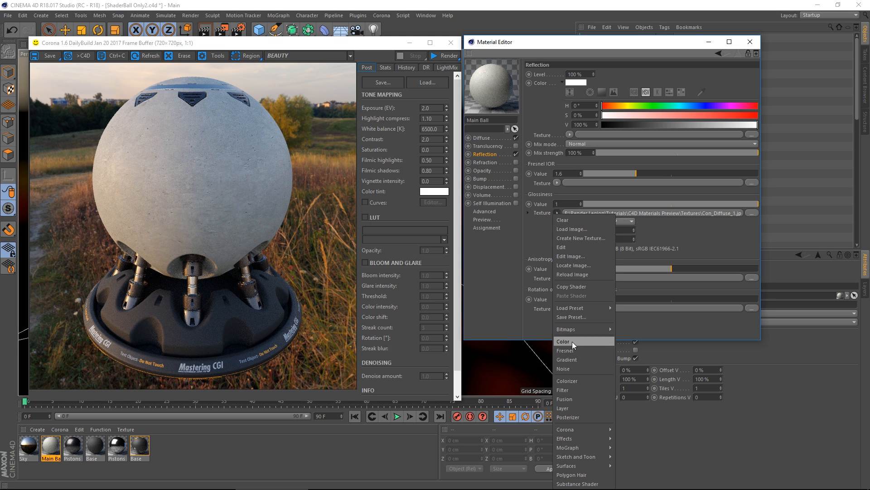
{"action": "left_click", "coordinate": [573, 388]}
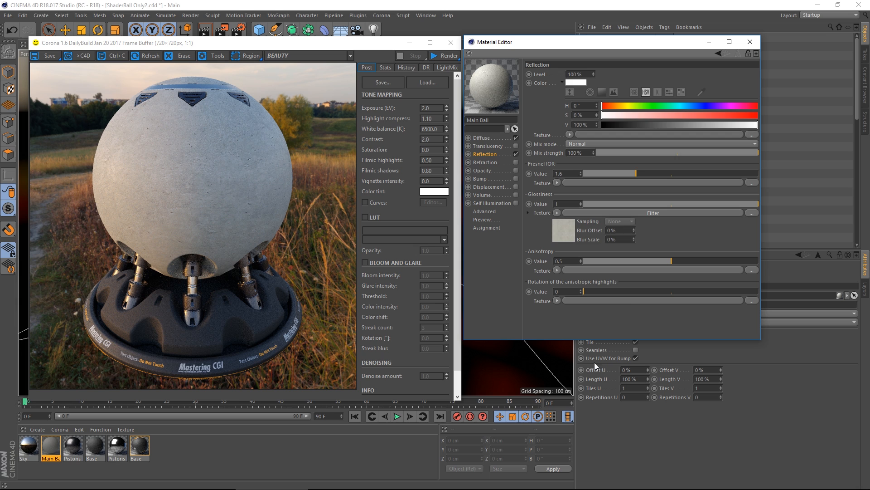
{"action": "left_click", "coordinate": [657, 214]}
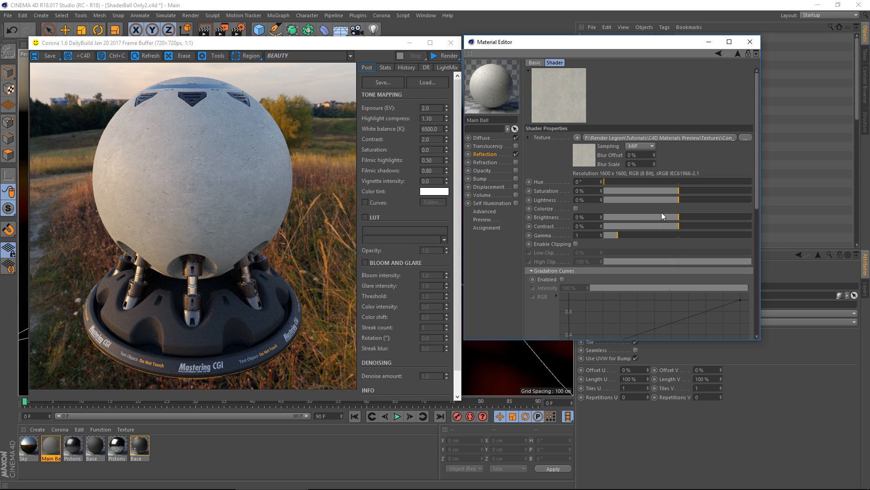
{"action": "left_click", "coordinate": [613, 234]}
{"action": "left_click", "coordinate": [610, 234]}
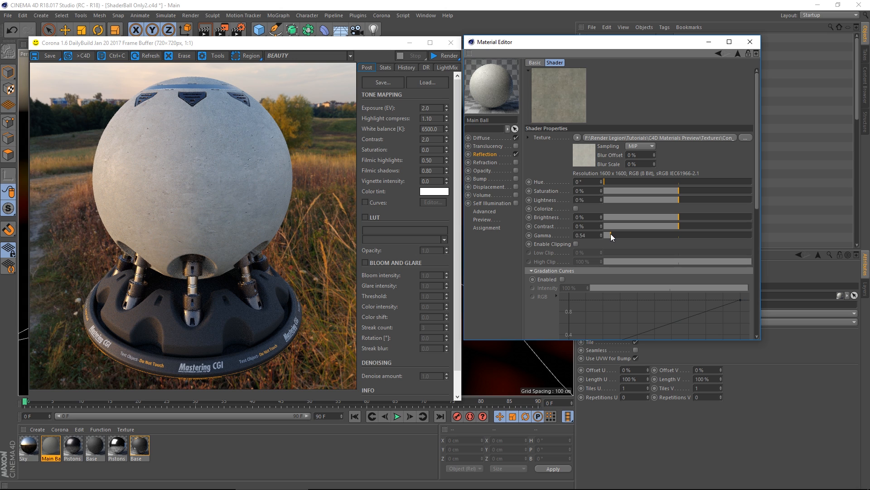
{"action": "left_click", "coordinate": [440, 57]}
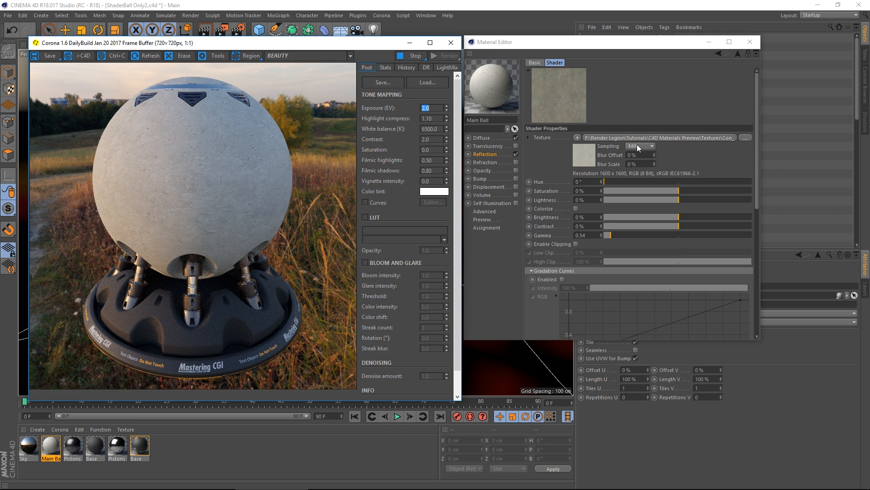
Step: Set the glossiness filter's saturation to -100% and gamma to 0.84, and render the scene
{"action": "left_click_drag", "start_coordinate": [630, 190], "coordinate": [605, 192]}
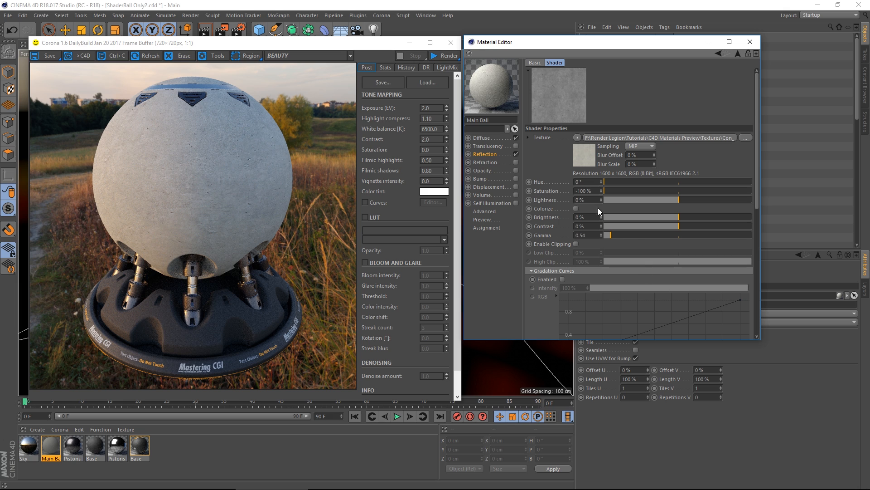
{"action": "left_click_drag", "start_coordinate": [616, 235], "coordinate": [621, 235]}
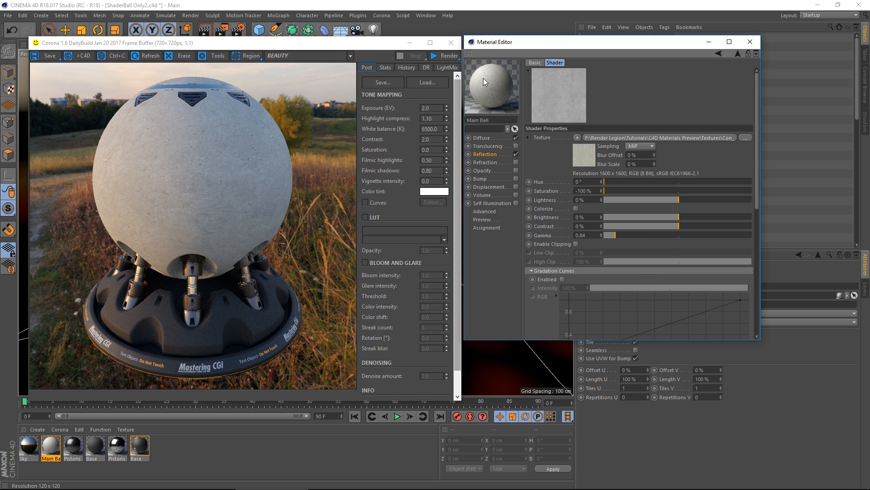
{"action": "left_click", "coordinate": [442, 56]}
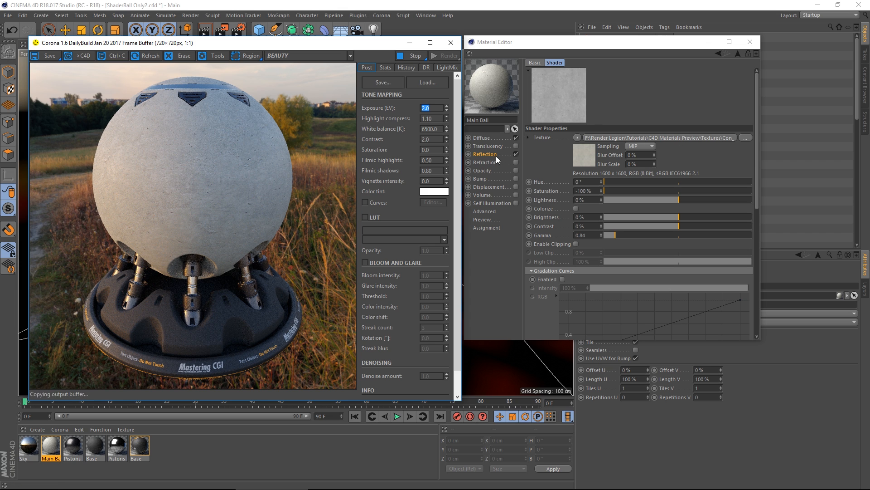
Step: Enable the Main Ball's bump channel and load Con_Diffuse_1.jpg as its texture without copying it to the project
{"action": "left_click", "coordinate": [515, 178]}
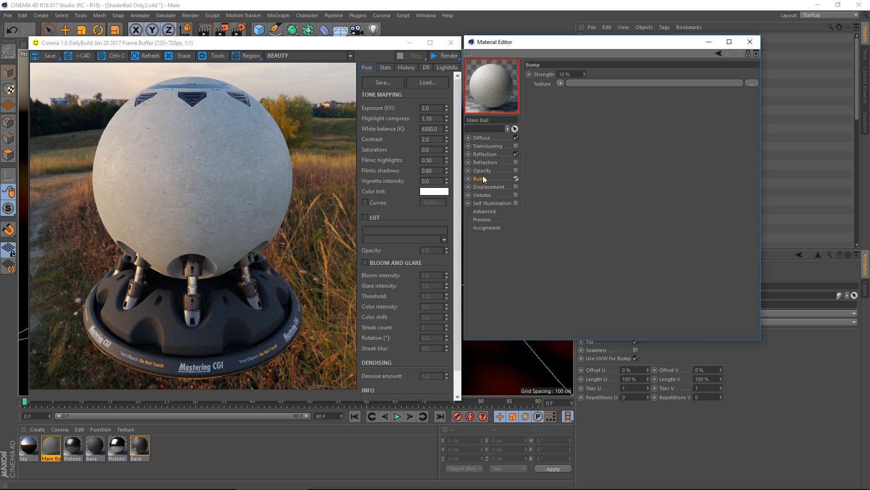
{"action": "left_click", "coordinate": [749, 85]}
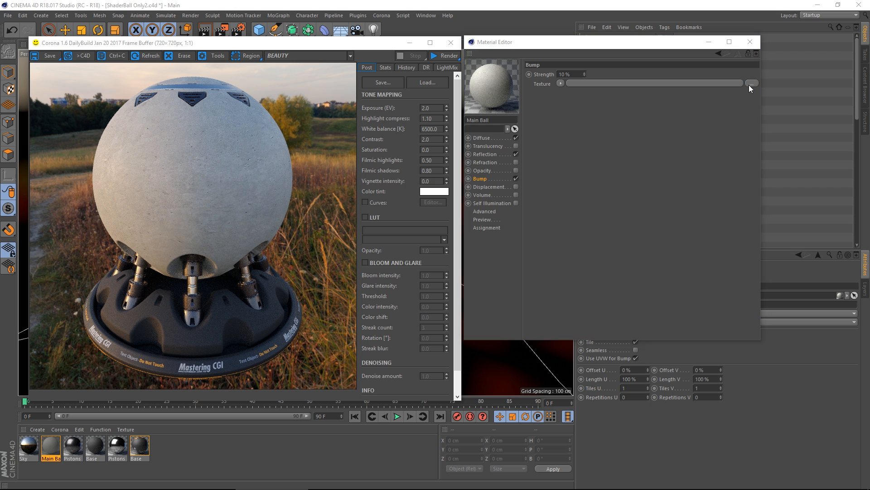
{"action": "left_click", "coordinate": [761, 123]}
{"action": "double_click", "coordinate": [761, 122]}
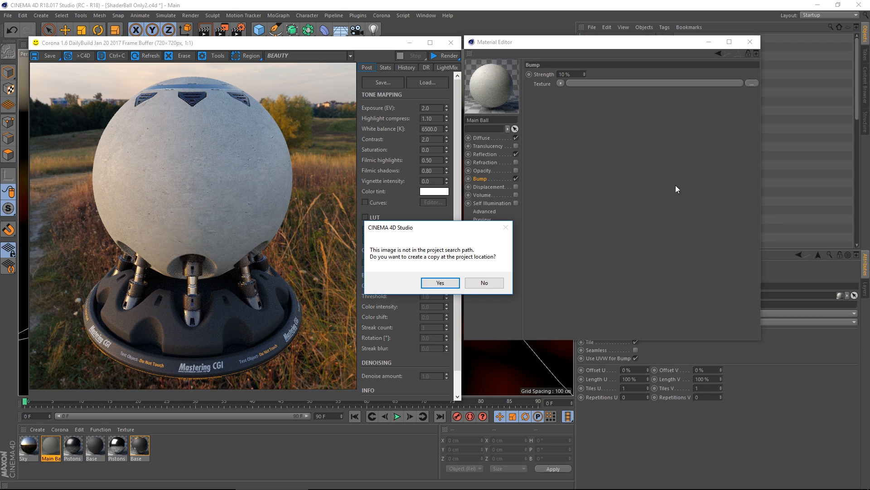
{"action": "left_click", "coordinate": [484, 284]}
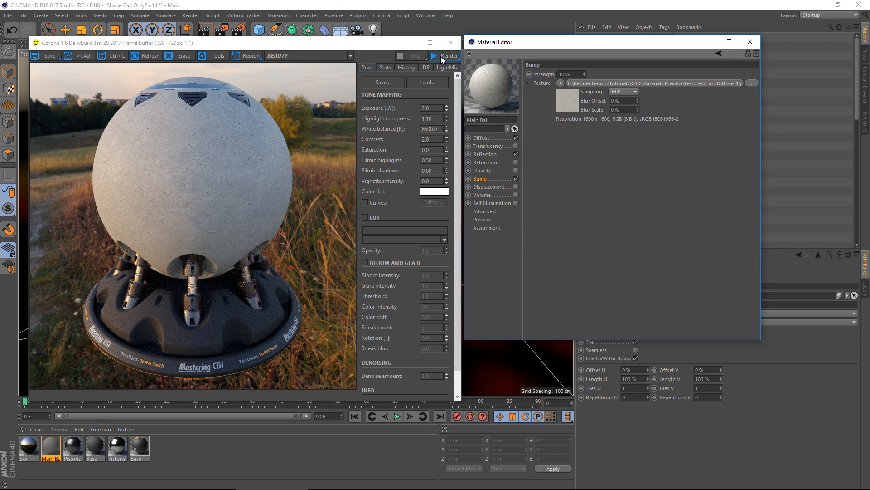
Step: Try a bump strength of 150% on the Main Ball material and render the scene
{"action": "left_click_drag", "start_coordinate": [572, 74], "coordinate": [546, 133]}
{"action": "type", "text": "150"}
{"action": "key", "text": "Return"}
{"action": "left_click", "coordinate": [444, 55]}
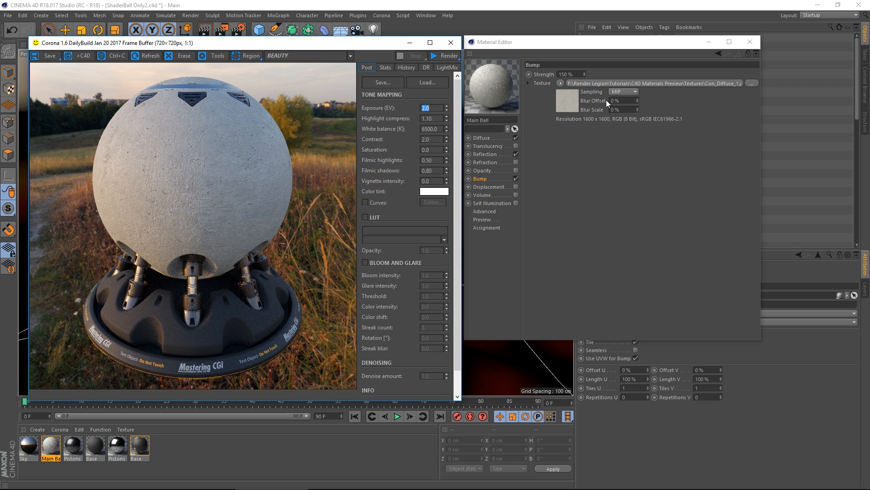
Step: Set the Main Ball material's bump strength to 75%
{"action": "left_click", "coordinate": [567, 74]}
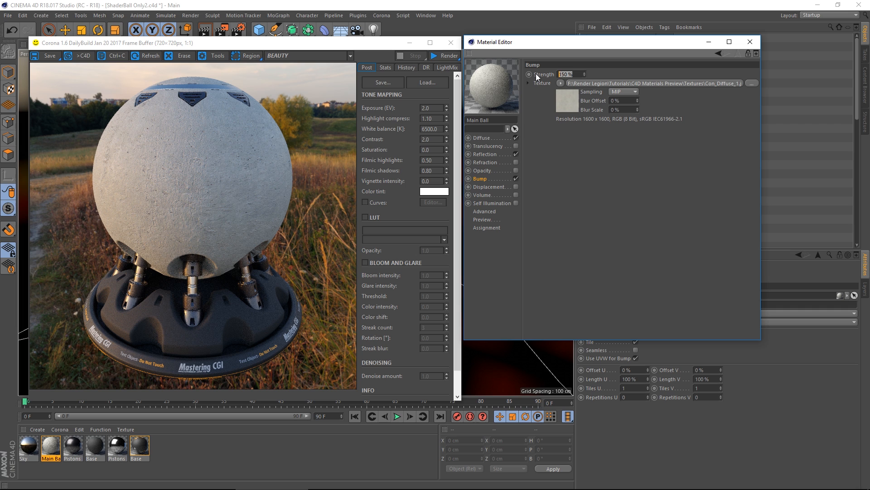
{"action": "type", "text": "75"}
{"action": "key", "text": "Return"}
Step: Try a Fresnel IOR of 2.43 for the Main Ball's reflection and render the scene
{"action": "left_click", "coordinate": [493, 155]}
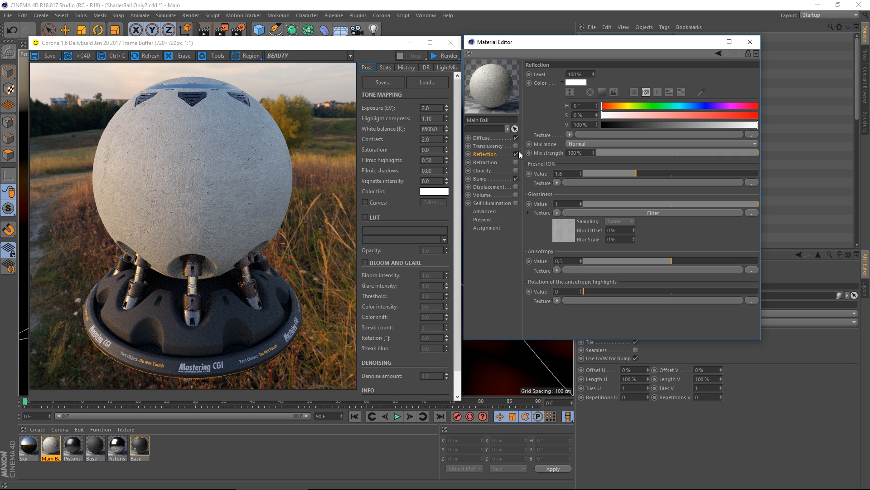
{"action": "left_click", "coordinate": [483, 138]}
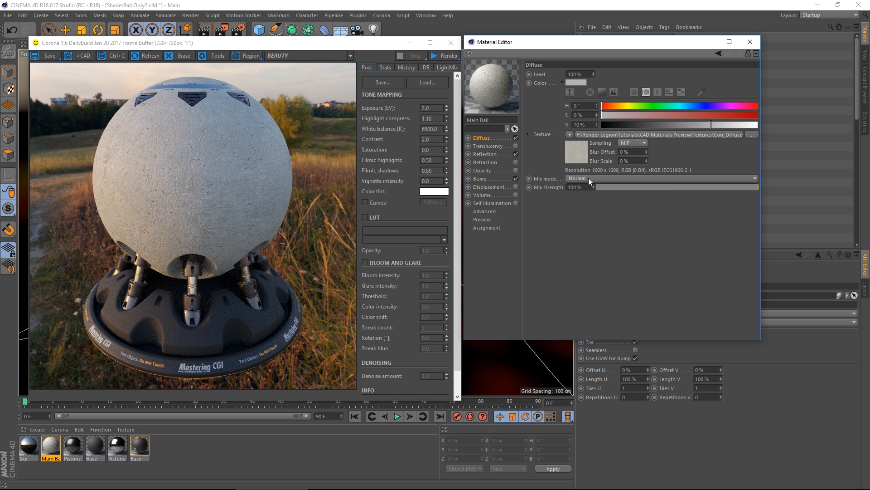
{"action": "left_click", "coordinate": [494, 154]}
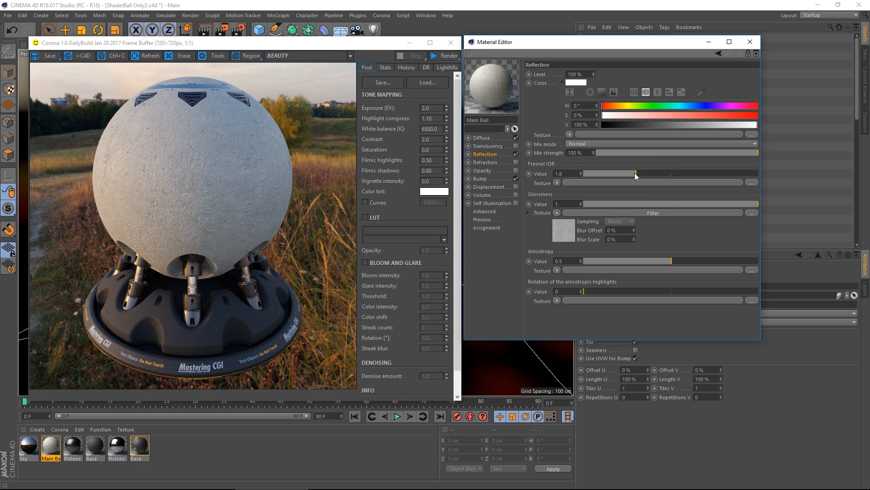
{"action": "left_click", "coordinate": [661, 173]}
{"action": "left_click", "coordinate": [709, 176]}
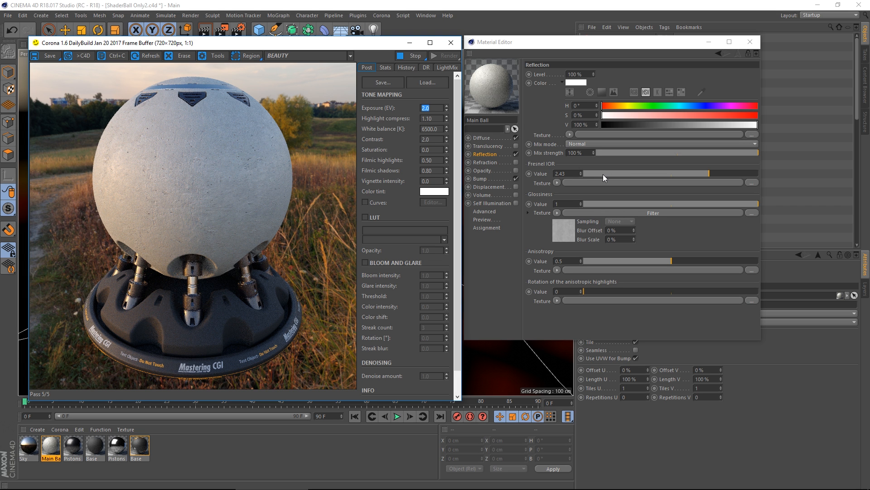
Step: Try lowering the reflection's Fresnel IOR to 1.01 and render the scene
{"action": "left_click", "coordinate": [602, 174]}
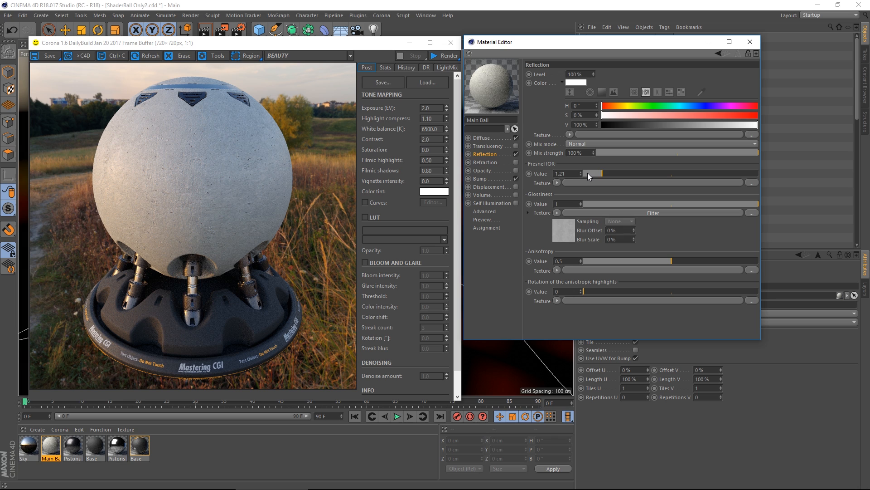
{"action": "left_click_drag", "start_coordinate": [587, 173], "coordinate": [579, 173]}
{"action": "left_click", "coordinate": [445, 57]}
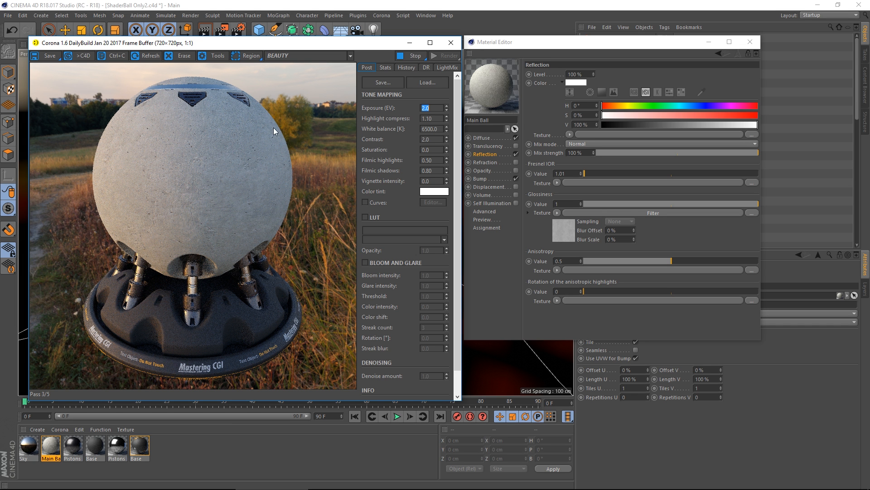
Step: Disable the Main Ball's diffuse and bump channels and render the reflection alone
{"action": "left_click", "coordinate": [516, 139]}
{"action": "left_click", "coordinate": [516, 178]}
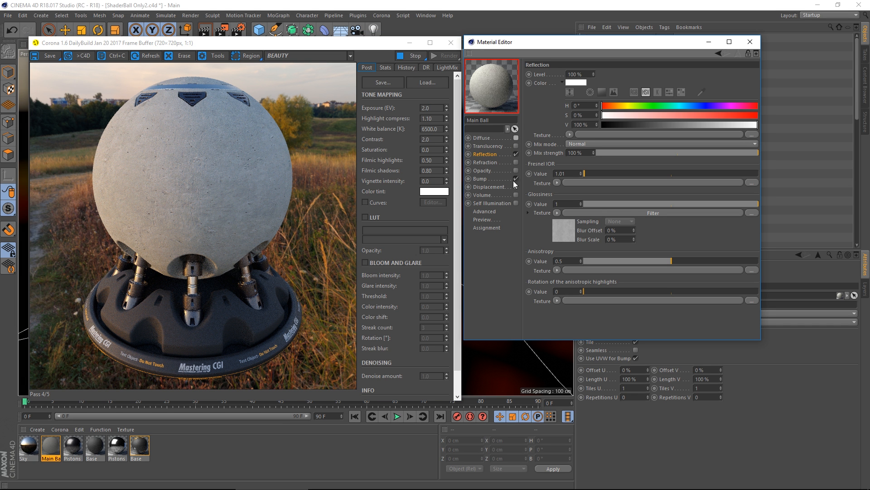
{"action": "left_click", "coordinate": [440, 56]}
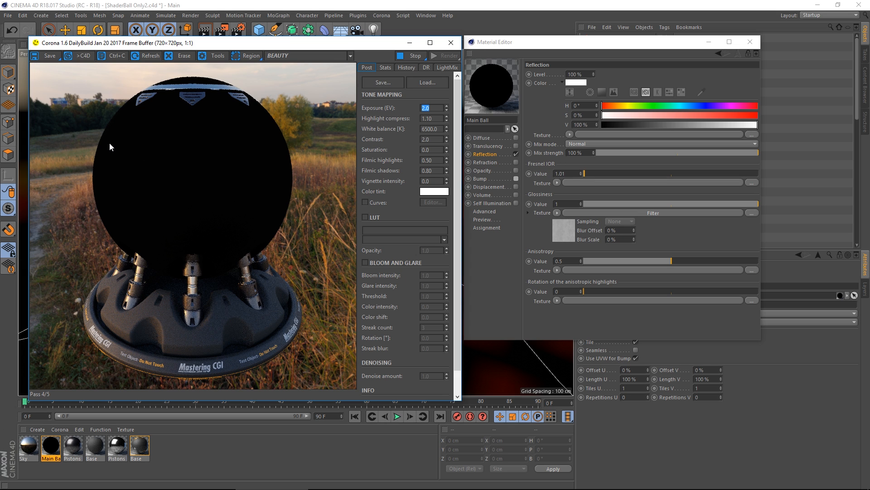
Step: Set the reflection's Fresnel IOR to 1.09 and render the scene
{"action": "left_click", "coordinate": [589, 173]}
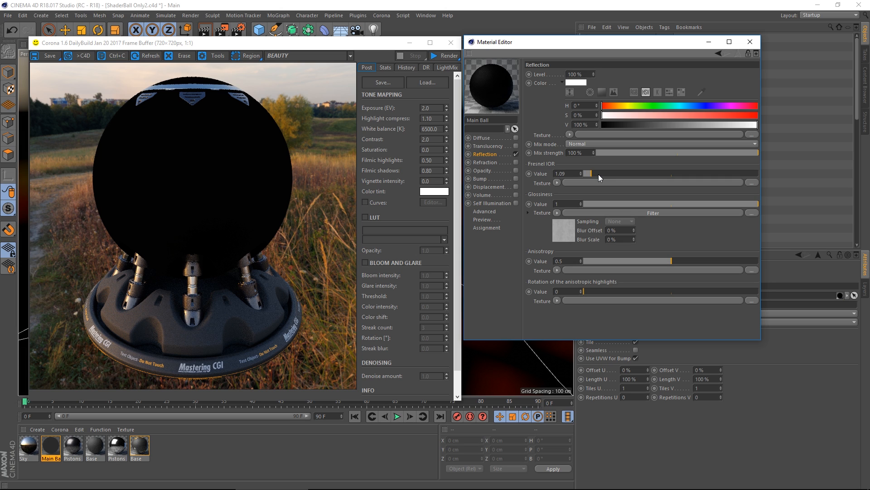
{"action": "left_click", "coordinate": [446, 56]}
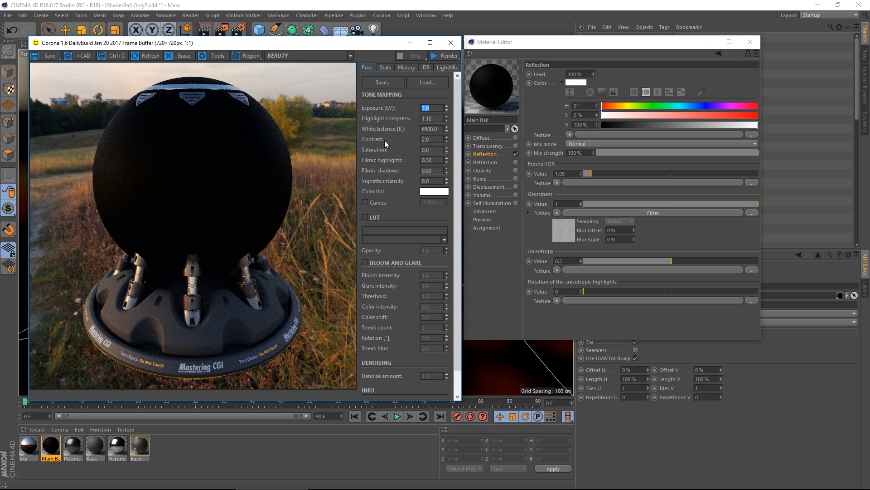
Step: Re-enable the Main Ball's diffuse and bump channels and render the full concrete material
{"action": "left_click", "coordinate": [515, 138]}
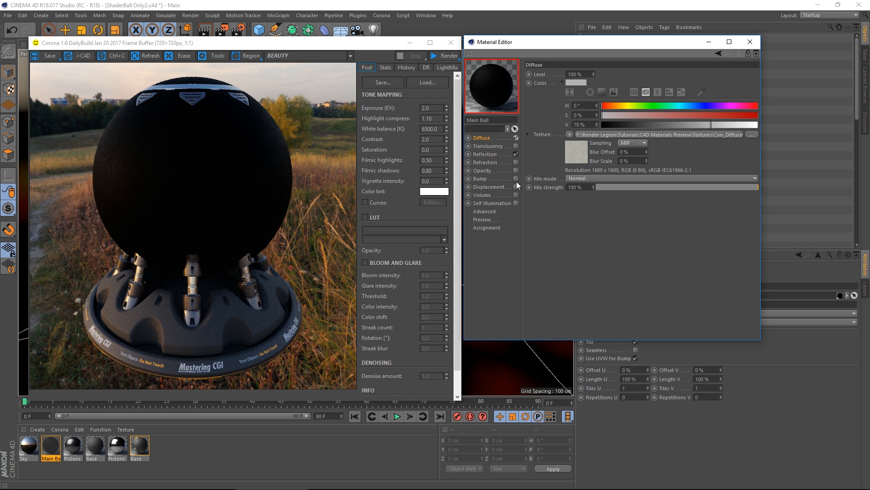
{"action": "left_click", "coordinate": [516, 178]}
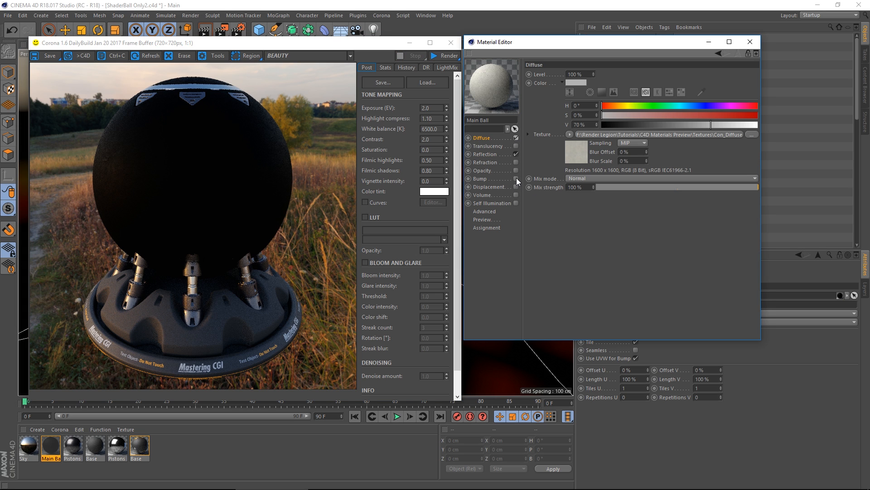
{"action": "left_click", "coordinate": [485, 153]}
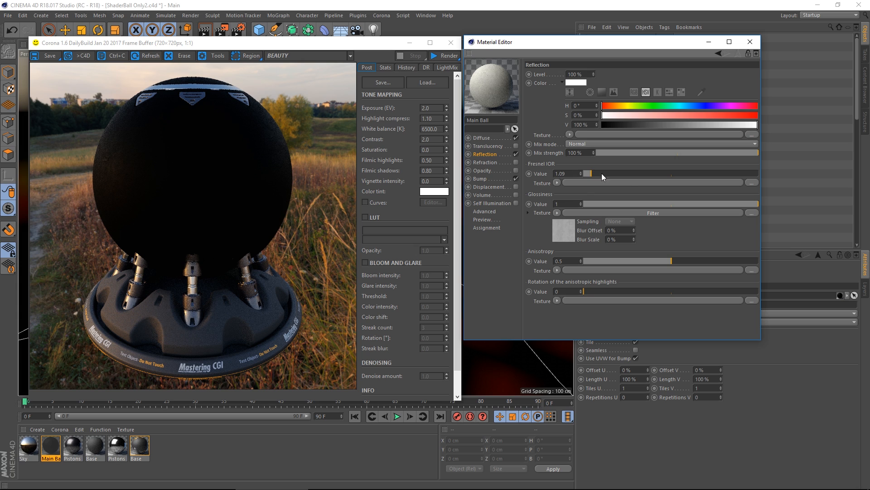
{"action": "left_click", "coordinate": [445, 56]}
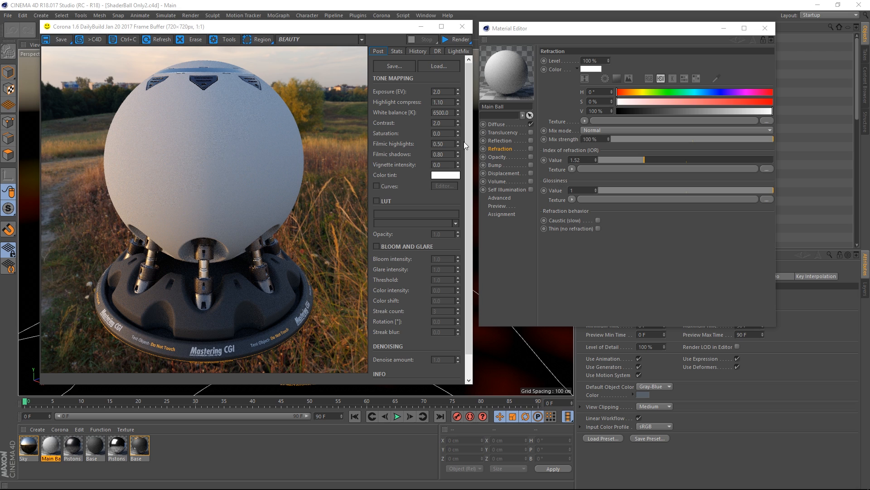
Step: Disable the Main Ball material's diffuse channel and enable its refraction channel
{"action": "left_click", "coordinate": [530, 125]}
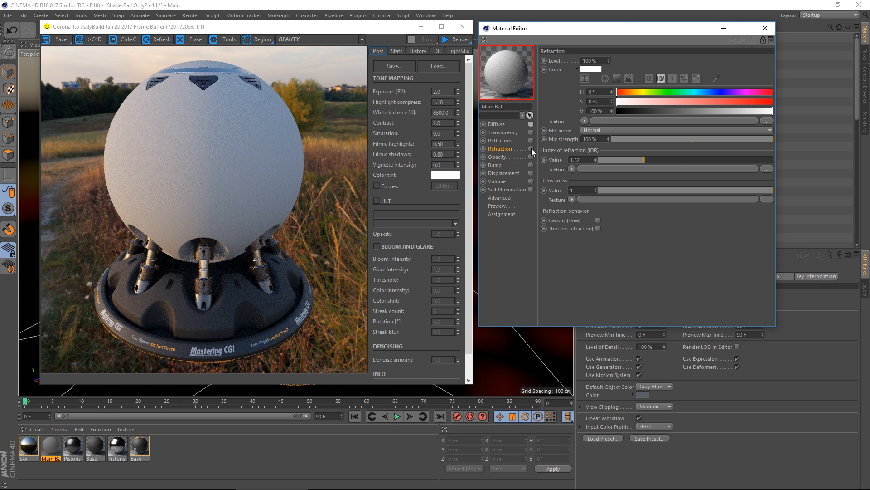
{"action": "left_click", "coordinate": [531, 149]}
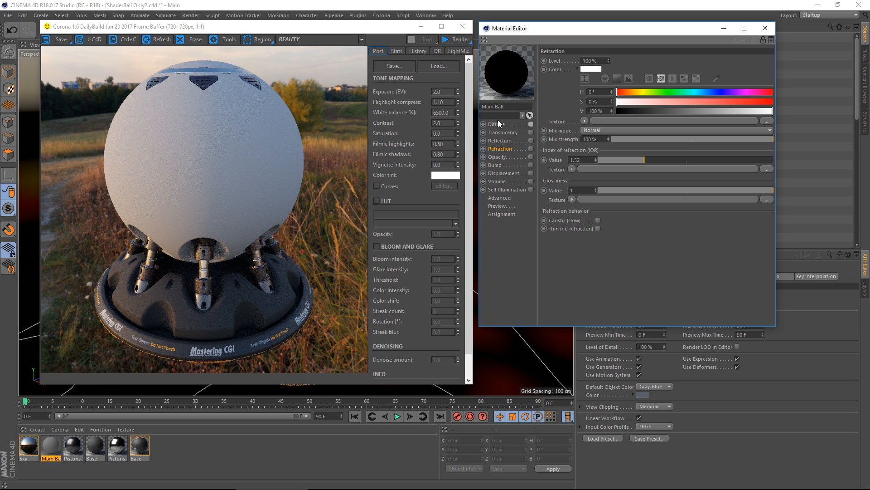
{"action": "left_click", "coordinate": [531, 149]}
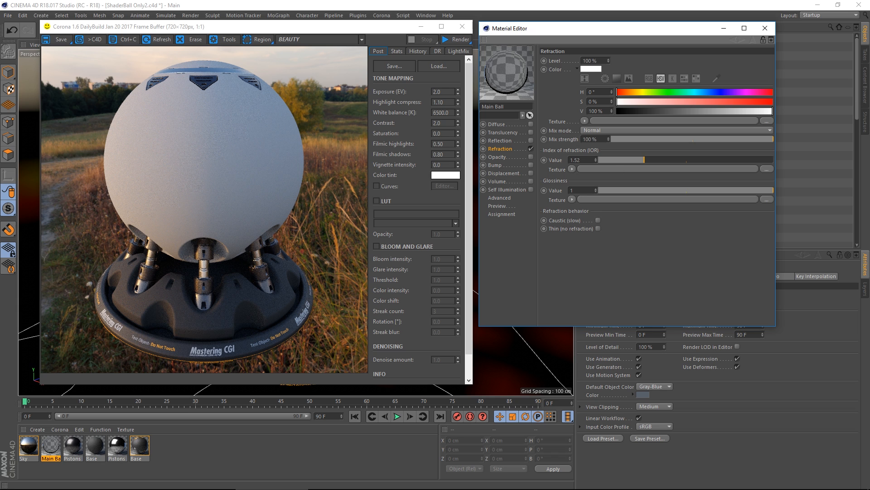
Step: Look up the water and glass refraction indices in the CGTalk IOR list in the browser, and return to Cinema 4D
{"action": "left_click_drag", "start_coordinate": [869, 87], "coordinate": [675, 39]}
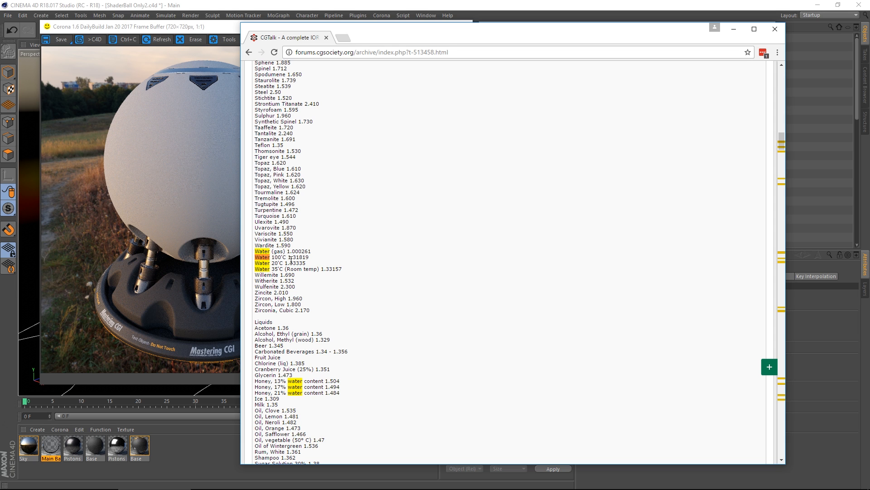
{"action": "scroll", "coordinate": [311, 237], "scroll_direction": "up", "scroll_amount": 1}
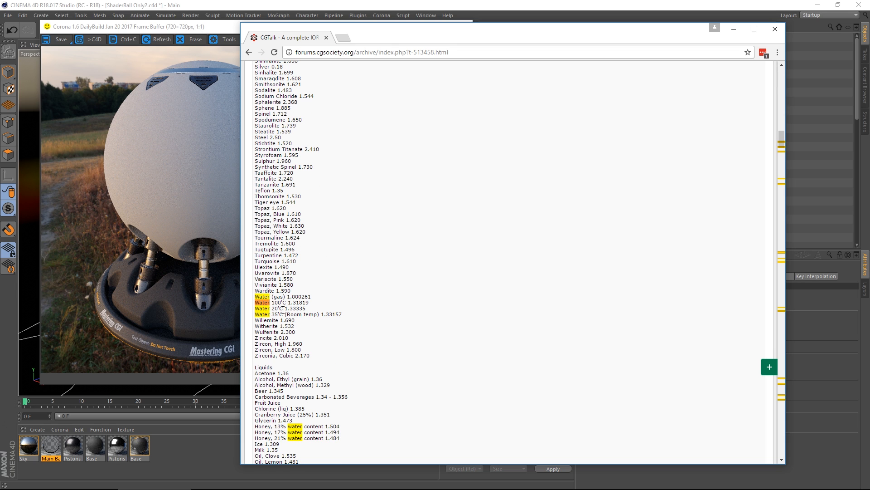
{"action": "scroll", "coordinate": [312, 263], "scroll_direction": "up", "scroll_amount": 5}
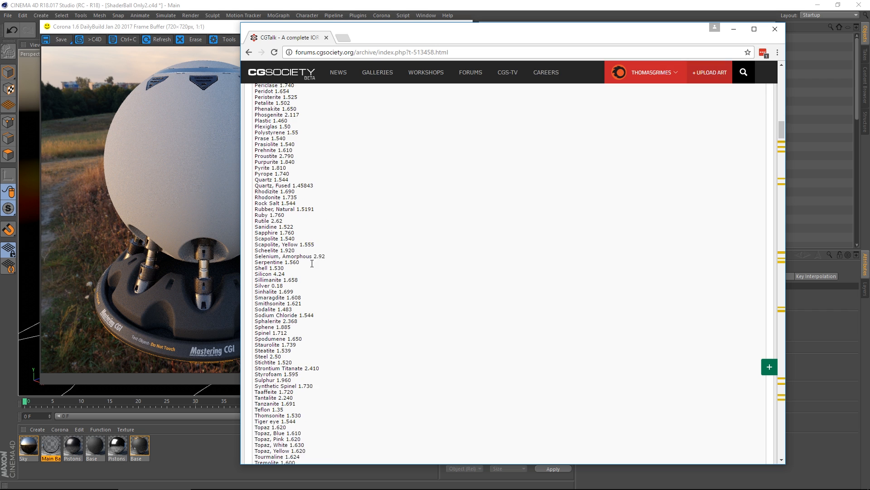
{"action": "scroll", "coordinate": [324, 286], "scroll_direction": "down", "scroll_amount": 5}
{"action": "scroll", "coordinate": [324, 249], "scroll_direction": "up", "scroll_amount": 2}
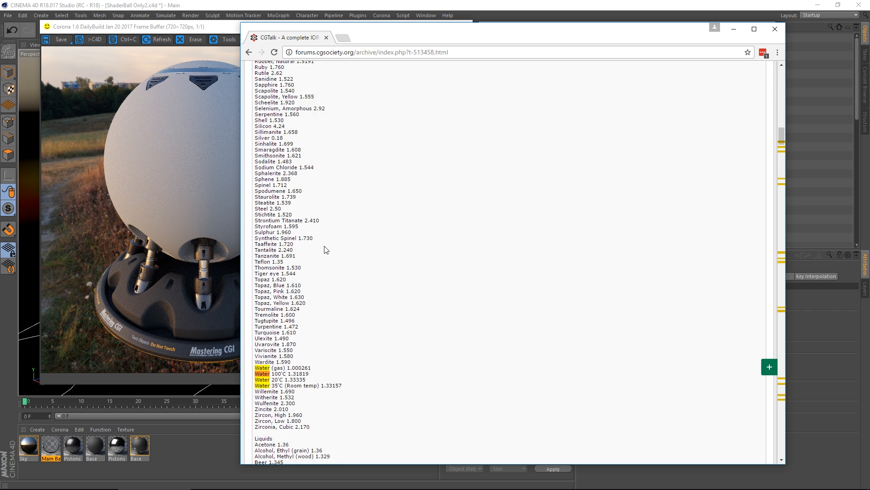
{"action": "scroll", "coordinate": [326, 250], "scroll_direction": "up", "scroll_amount": 13}
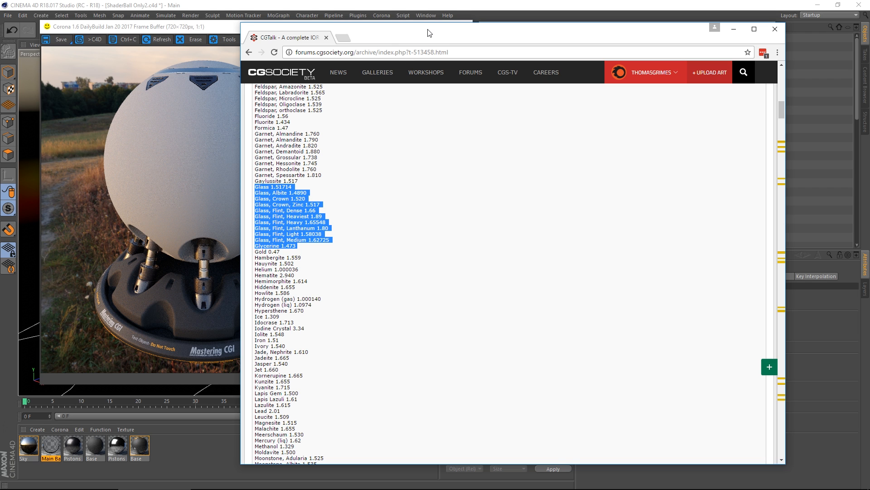
{"action": "left_click_drag", "start_coordinate": [429, 30], "coordinate": [869, 73]}
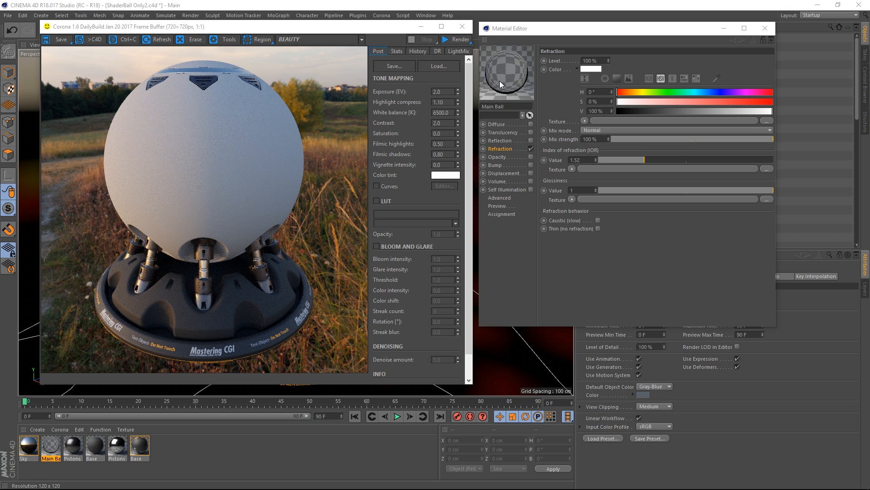
Step: Try refraction IOR values of 1, 2.57 and 2.86 on the Main Ball, and return the IOR to 1.52
{"action": "left_click_drag", "start_coordinate": [615, 160], "coordinate": [613, 160]}
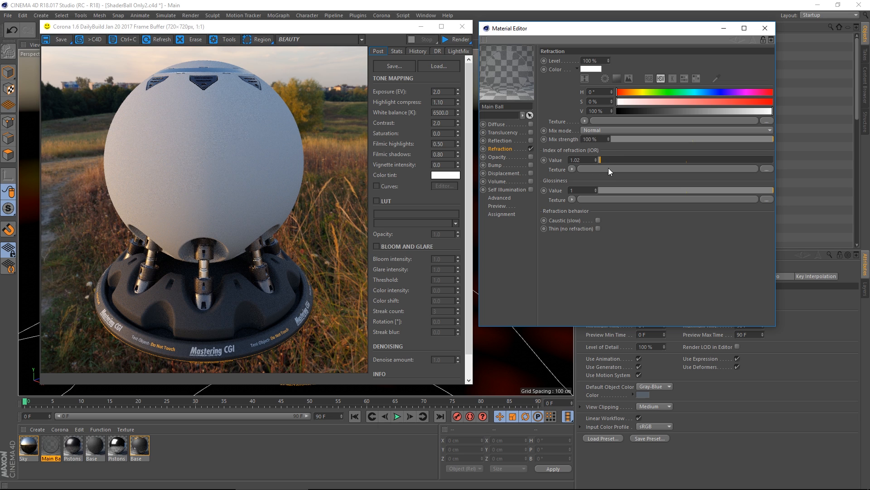
{"action": "left_click_drag", "start_coordinate": [600, 162], "coordinate": [598, 161]}
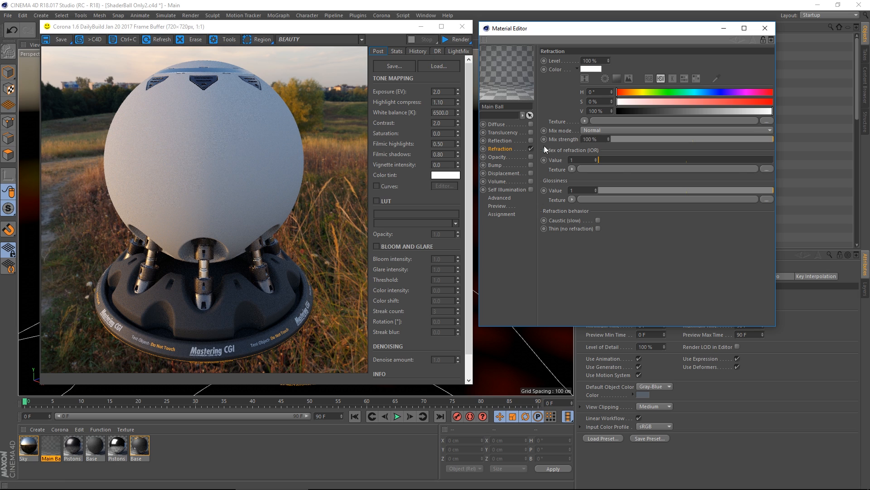
{"action": "left_click", "coordinate": [736, 162]}
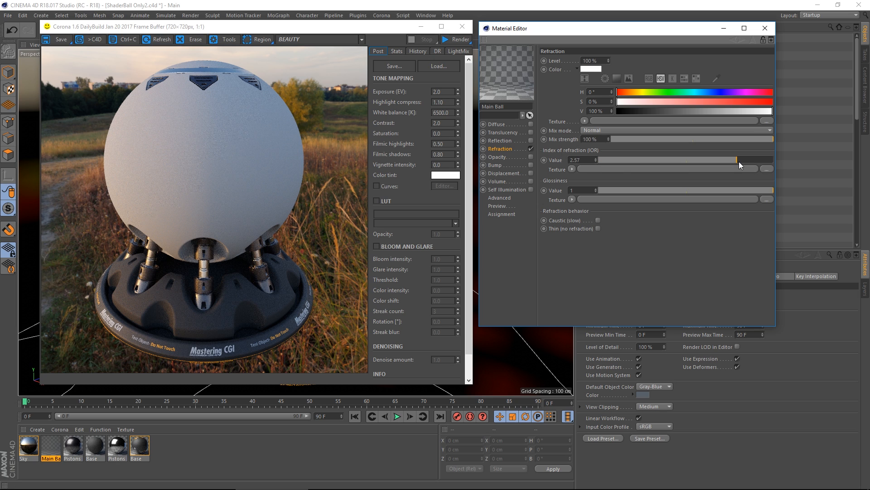
{"action": "left_click", "coordinate": [762, 160]}
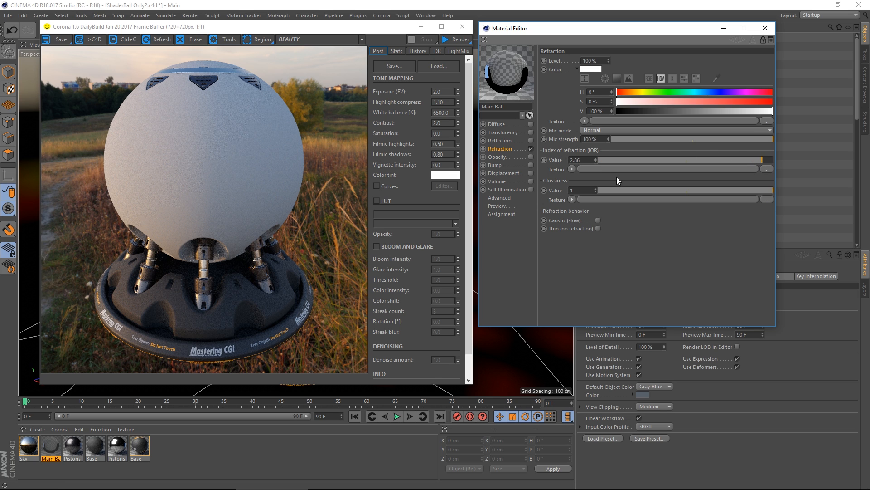
{"action": "left_click_drag", "start_coordinate": [583, 160], "coordinate": [541, 158]}
{"action": "type", "text": "1.52"}
{"action": "key", "text": "Return"}
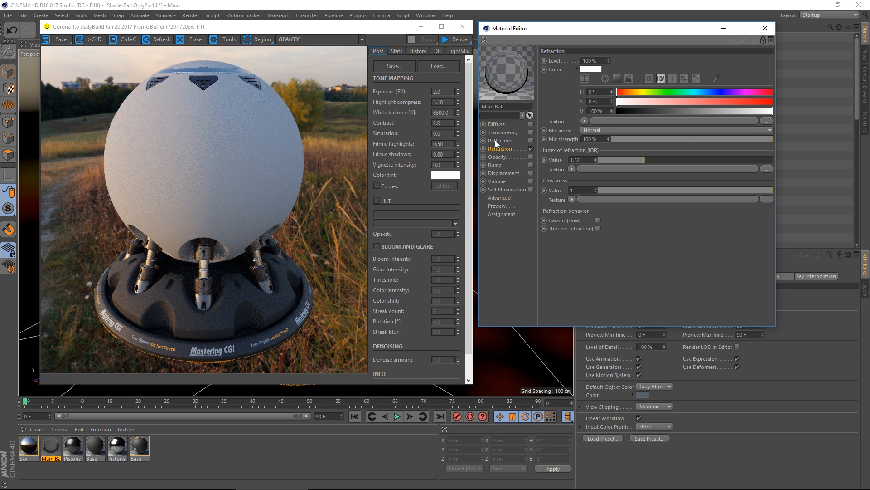
Step: Enable the Main Ball's reflection channel, set its Fresnel IOR to 1.52 and render the glass
{"action": "left_click", "coordinate": [531, 141]}
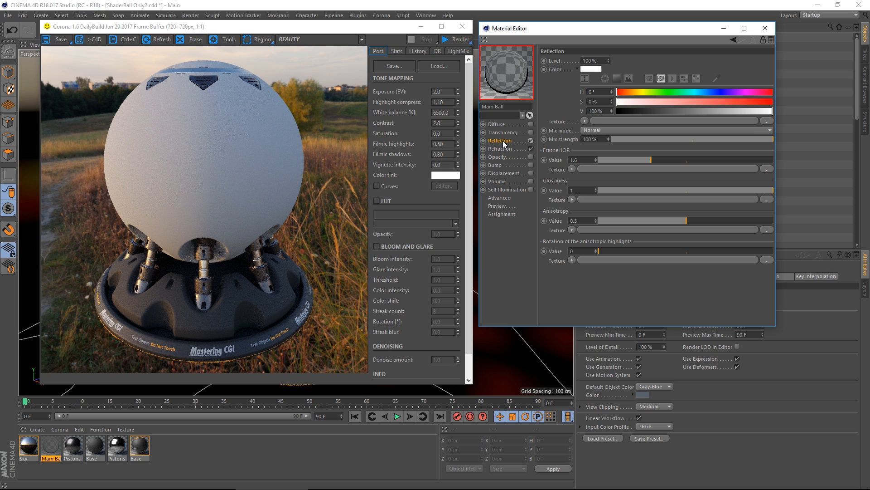
{"action": "double_click", "coordinate": [585, 161]}
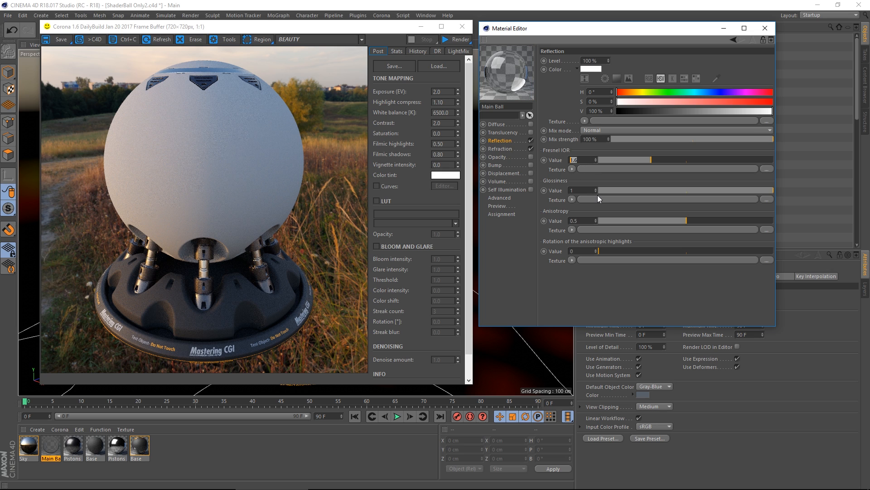
{"action": "type", "text": "1.52"}
{"action": "key", "text": "Return"}
{"action": "left_click", "coordinate": [455, 42]}
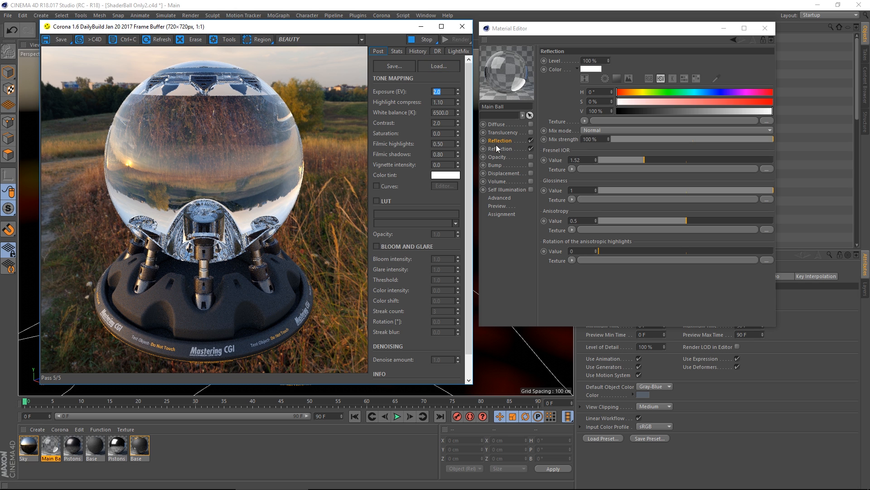
Step: Set both the reflection's Fresnel IOR and the refraction's IOR to 1.33 and render the ball as water
{"action": "double_click", "coordinate": [589, 160]}
{"action": "type", "text": "1.3"}
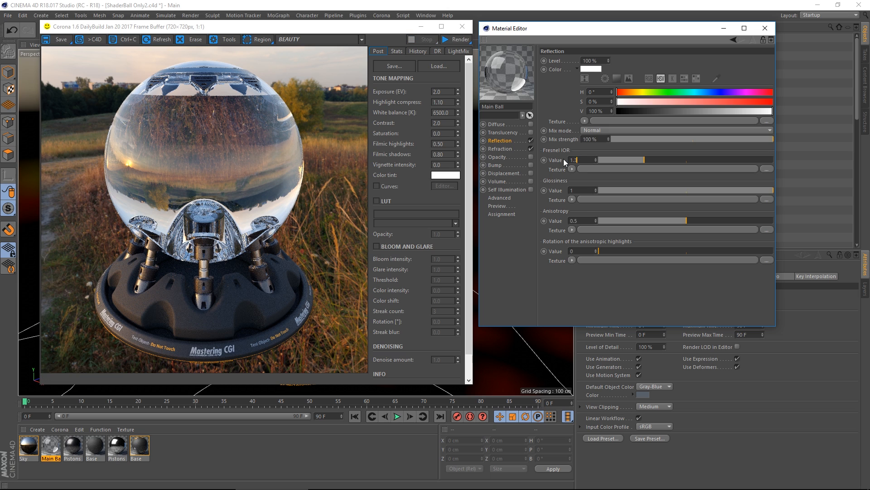
{"action": "key", "text": "Return"}
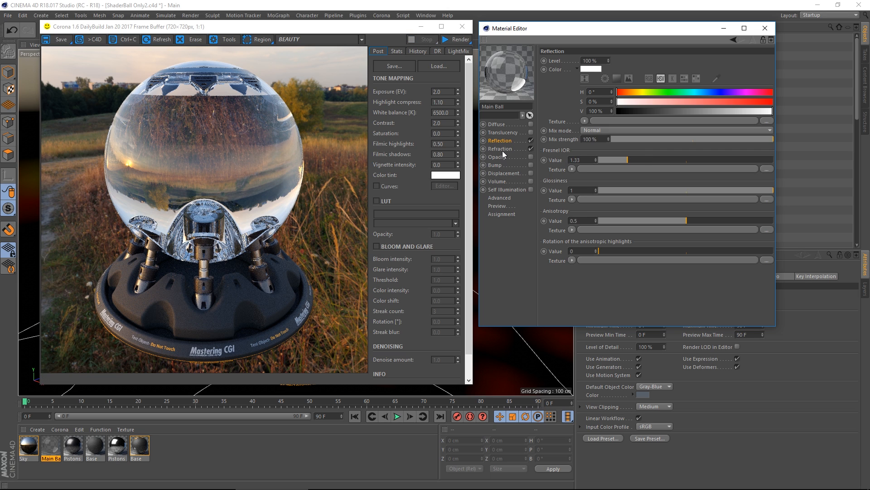
{"action": "left_click", "coordinate": [501, 149]}
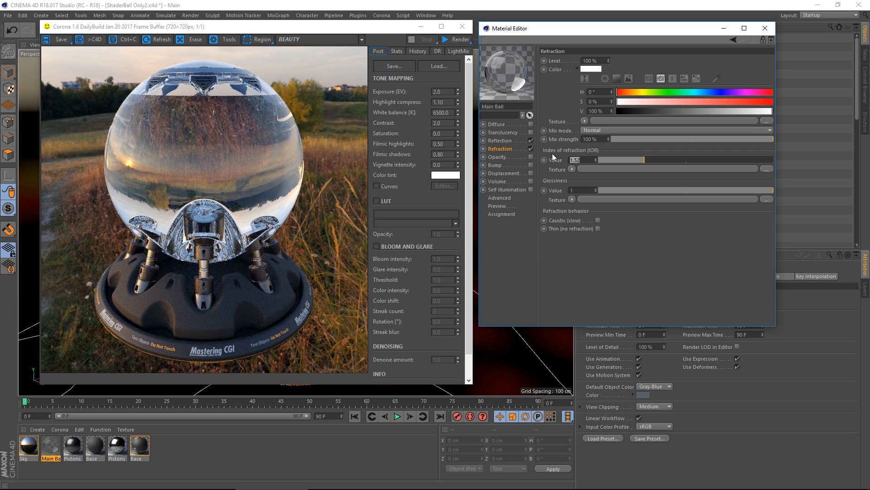
{"action": "type", "text": "1.33"}
{"action": "key", "text": "Return"}
{"action": "left_click", "coordinate": [461, 41]}
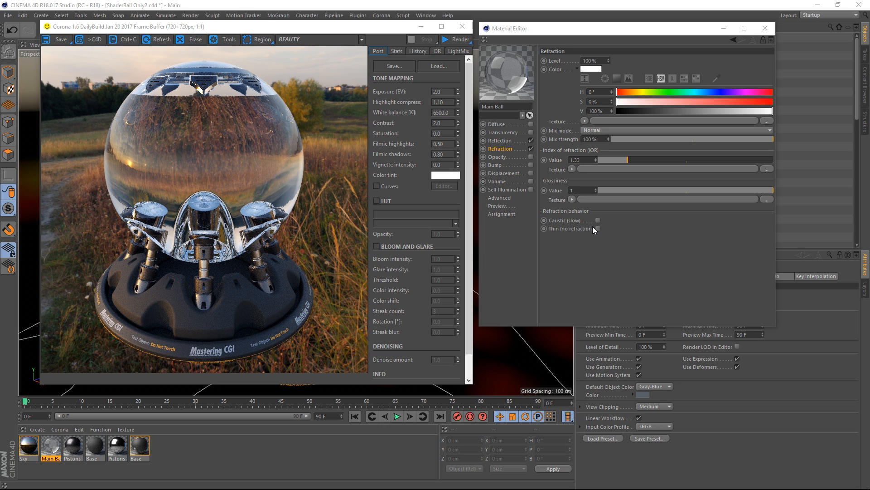
Step: Set the refraction's IOR and the reflection's Fresnel IOR back to 1.52
{"action": "left_click_drag", "start_coordinate": [581, 162], "coordinate": [563, 161]}
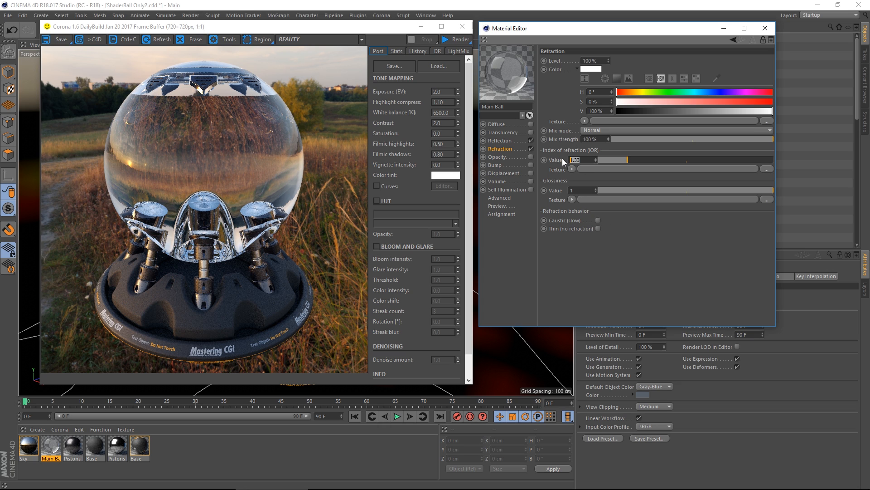
{"action": "key", "text": "Return"}
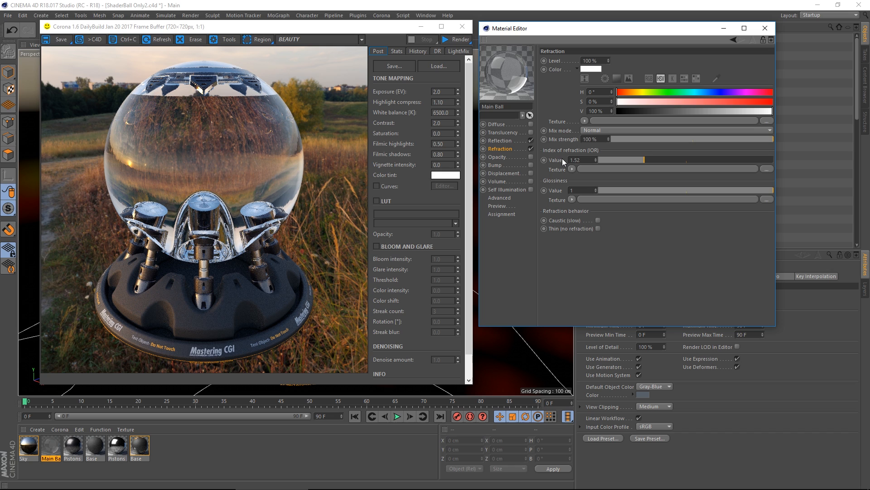
{"action": "left_click", "coordinate": [500, 140]}
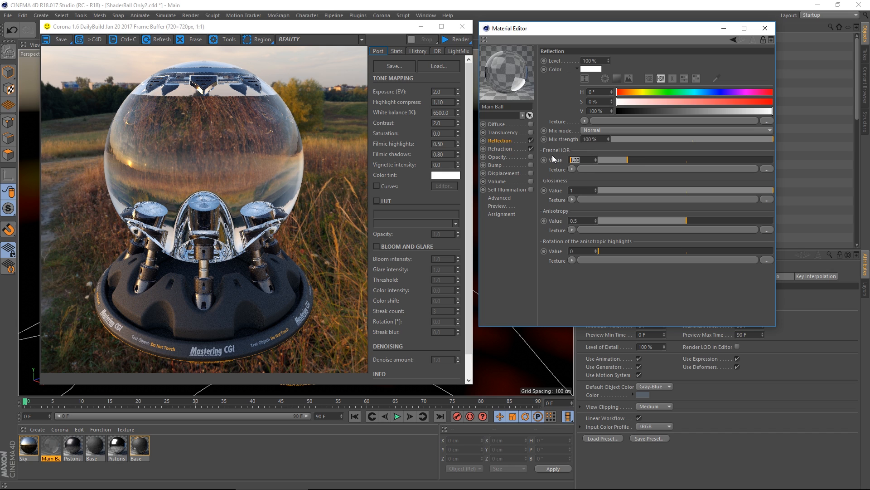
{"action": "type", "text": ".52"}
{"action": "key", "text": "Return"}
Step: Try the refraction's Thin (no refraction) option with reflection disabled and re-enabled, and turn the option back off
{"action": "left_click", "coordinate": [511, 148]}
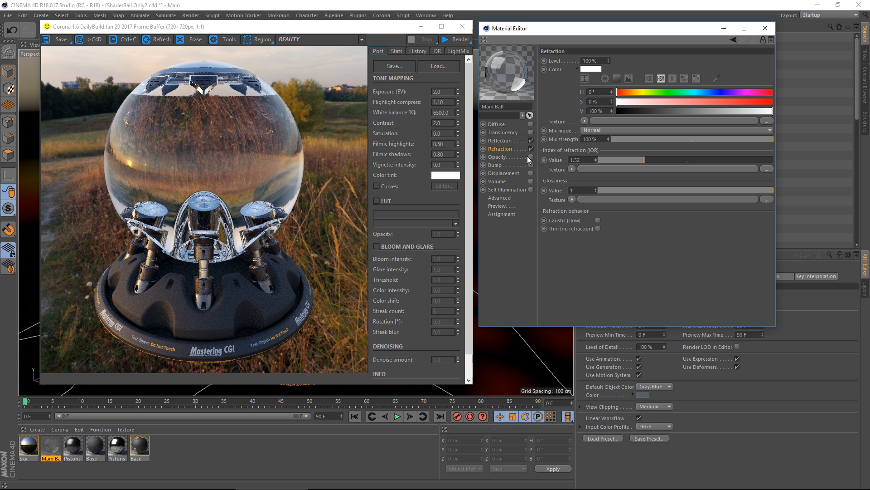
{"action": "left_click", "coordinate": [598, 228]}
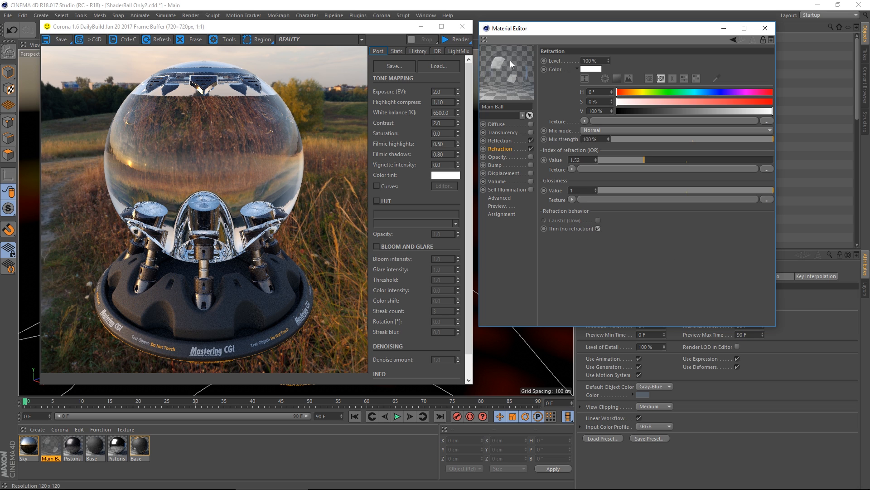
{"action": "left_click", "coordinate": [531, 140]}
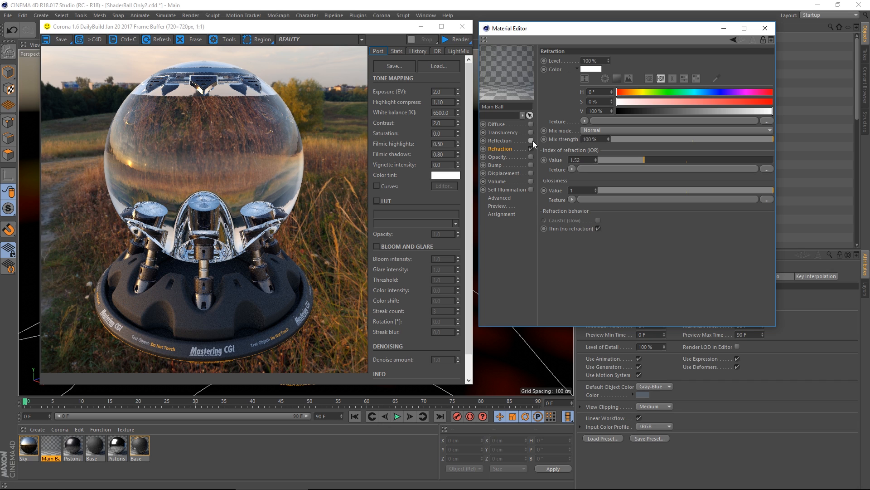
{"action": "left_click", "coordinate": [531, 141]}
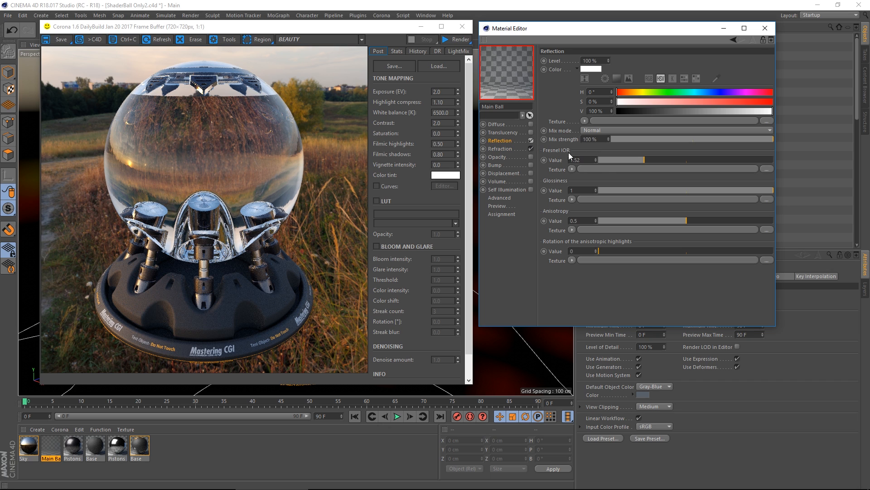
{"action": "left_click", "coordinate": [504, 150]}
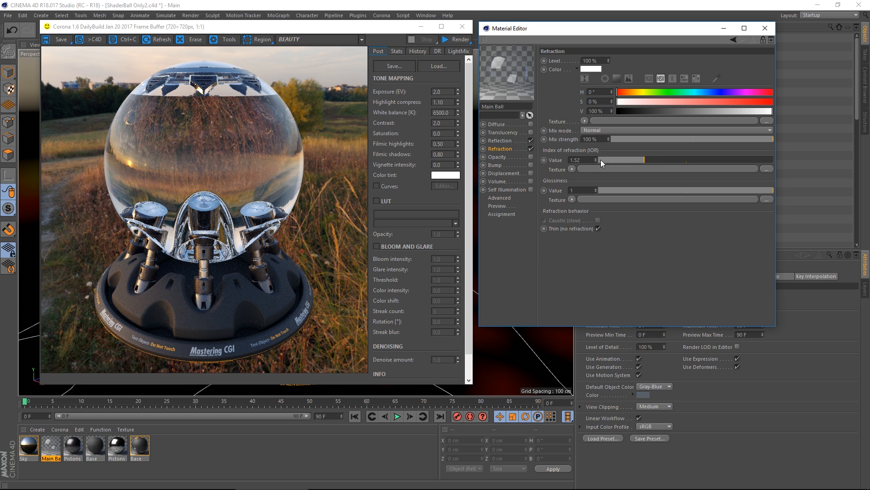
{"action": "left_click", "coordinate": [598, 229]}
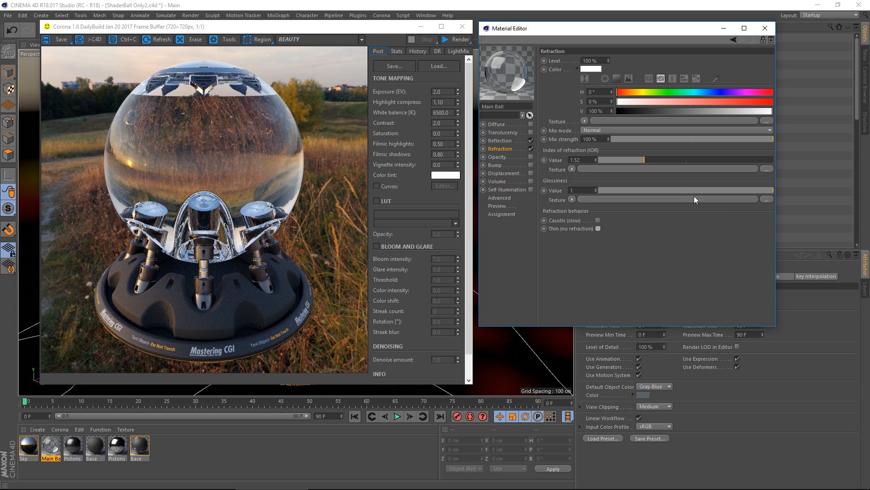
Step: Set the refraction's glossiness to 0.68, render the frosted glass and stop the render
{"action": "left_click", "coordinate": [719, 190]}
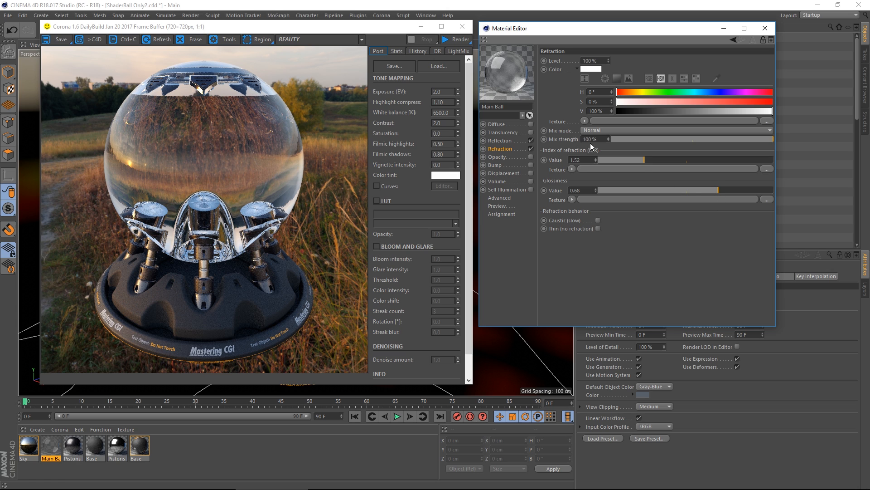
{"action": "left_click", "coordinate": [457, 39]}
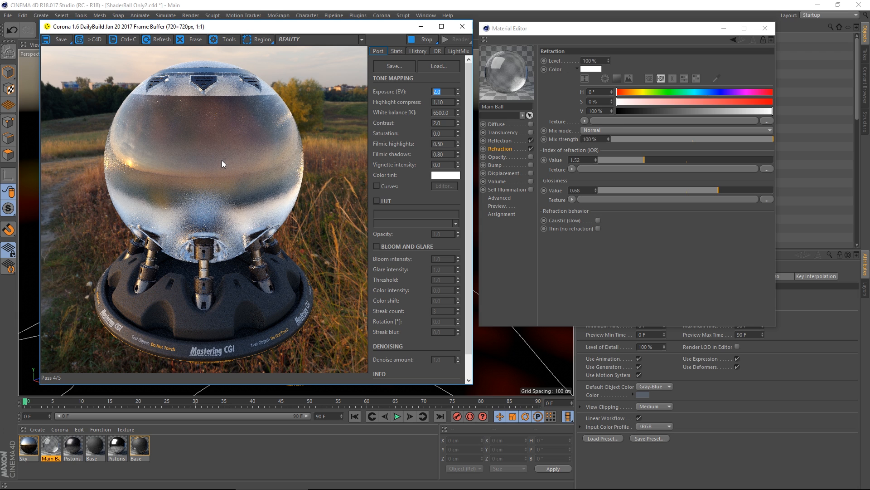
{"action": "left_click", "coordinate": [424, 42]}
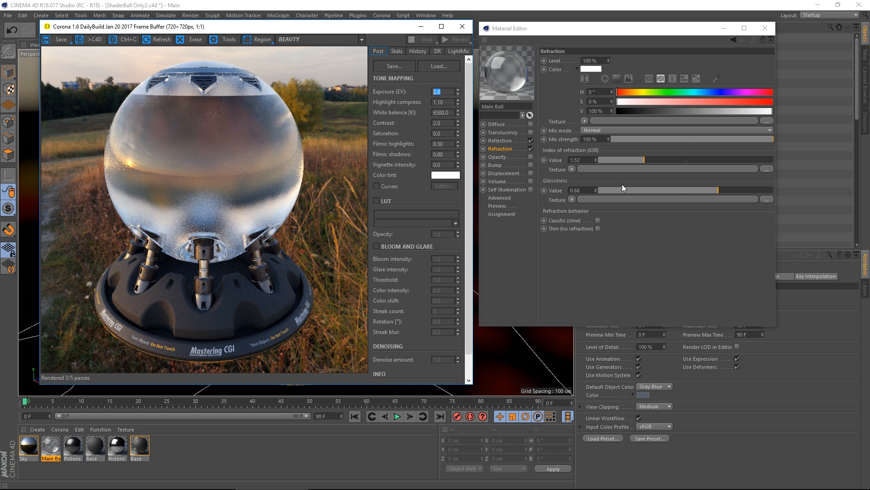
Step: Load Scratches_Mixed.jpg as the refraction's glossiness texture without copying it to the project, and wrap it in a Filter shader
{"action": "left_click", "coordinate": [765, 199]}
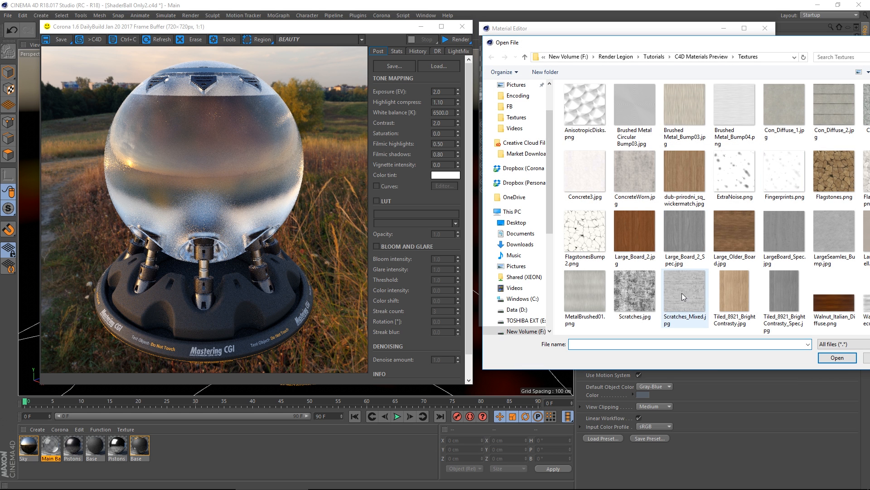
{"action": "double_click", "coordinate": [690, 297]}
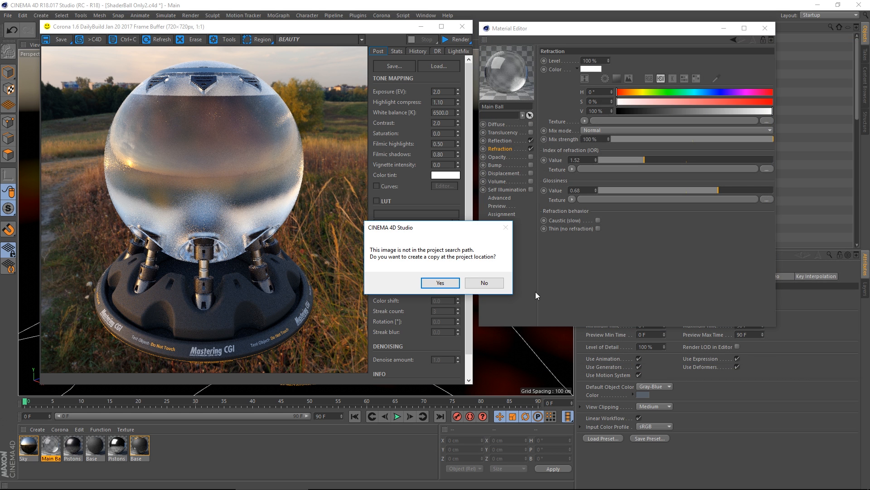
{"action": "left_click", "coordinate": [483, 284]}
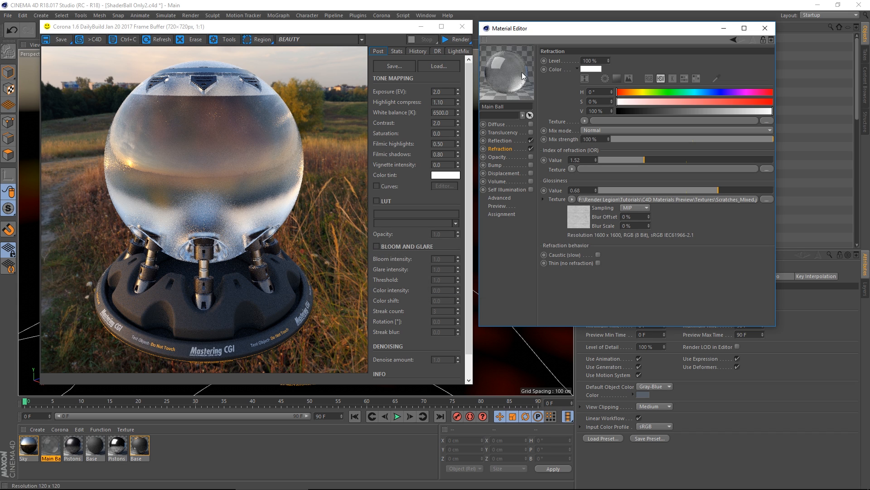
{"action": "left_click", "coordinate": [572, 200]}
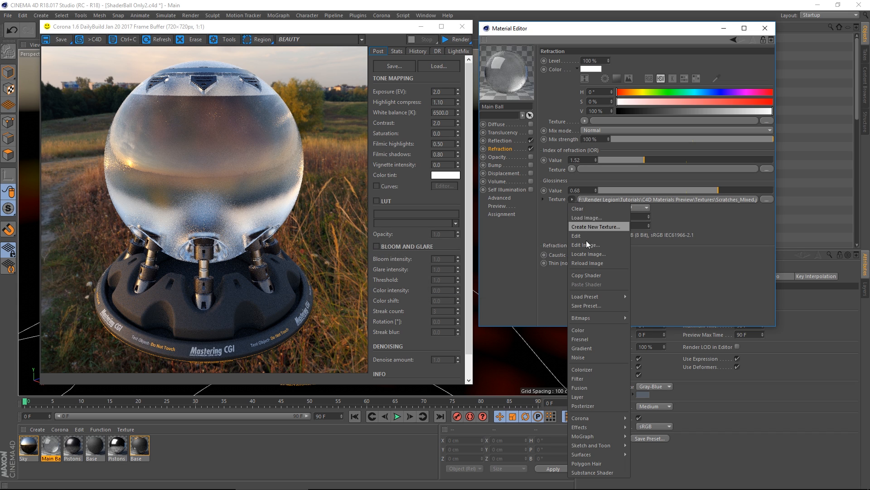
{"action": "left_click", "coordinate": [586, 377]}
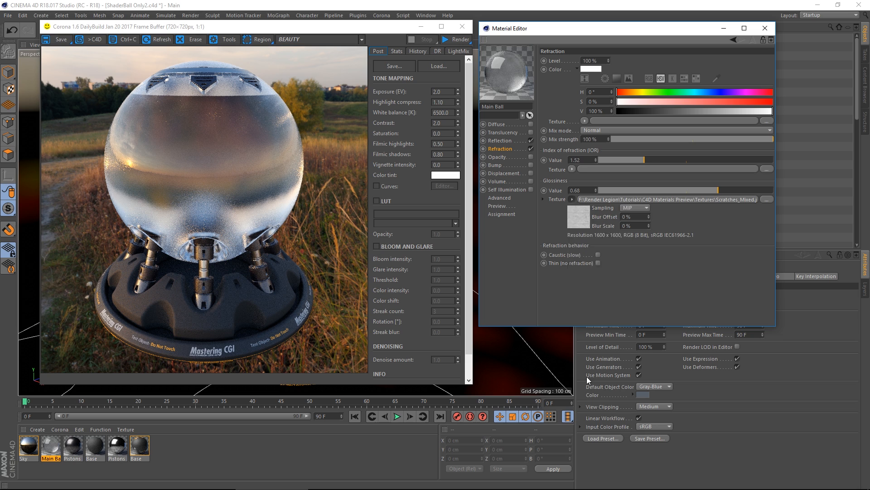
Step: Set the Filter shader's brightness to 46% on the refraction glossiness texture and render the ball
{"action": "left_click", "coordinate": [648, 201]}
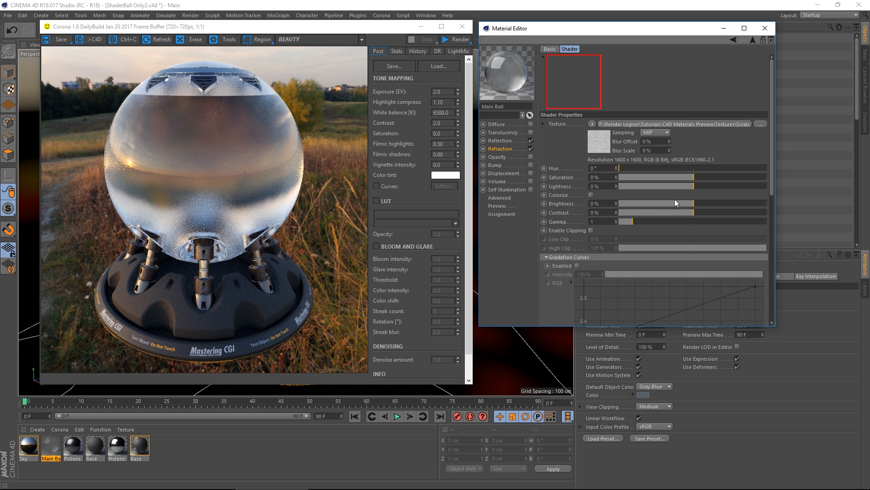
{"action": "left_click_drag", "start_coordinate": [694, 203], "coordinate": [714, 205]}
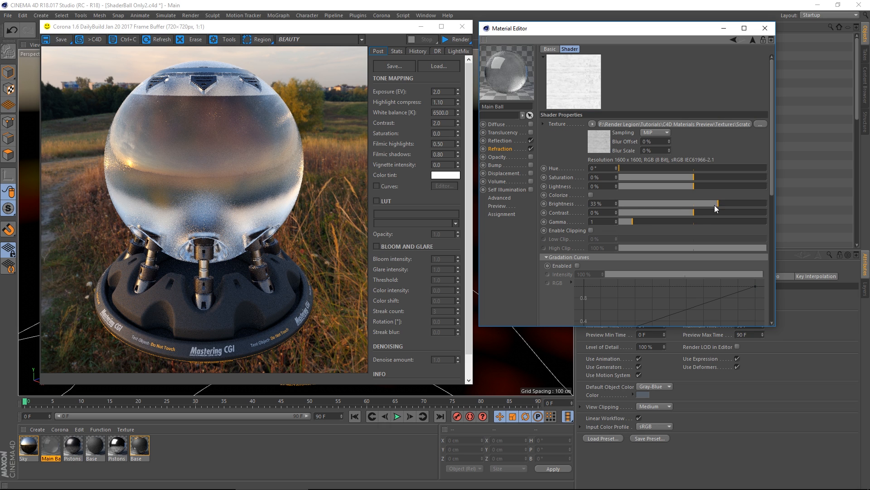
{"action": "left_click", "coordinate": [731, 203]}
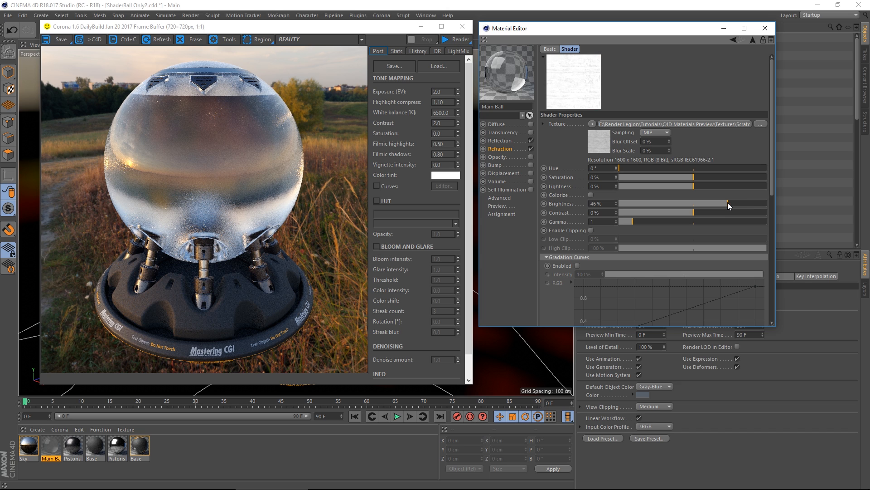
{"action": "left_click", "coordinate": [459, 40]}
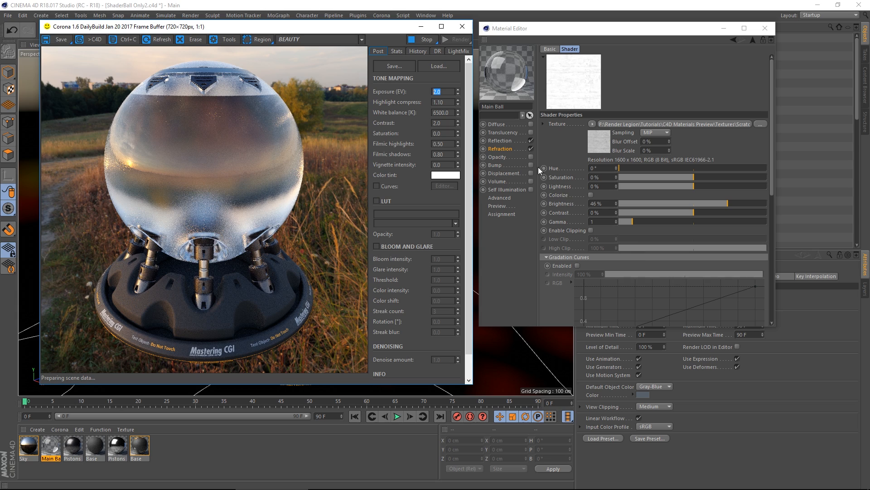
Step: Load Scratches_Mixed.jpg as the reflection's glossiness texture without a project copy, and restart the render
{"action": "left_click", "coordinate": [501, 140]}
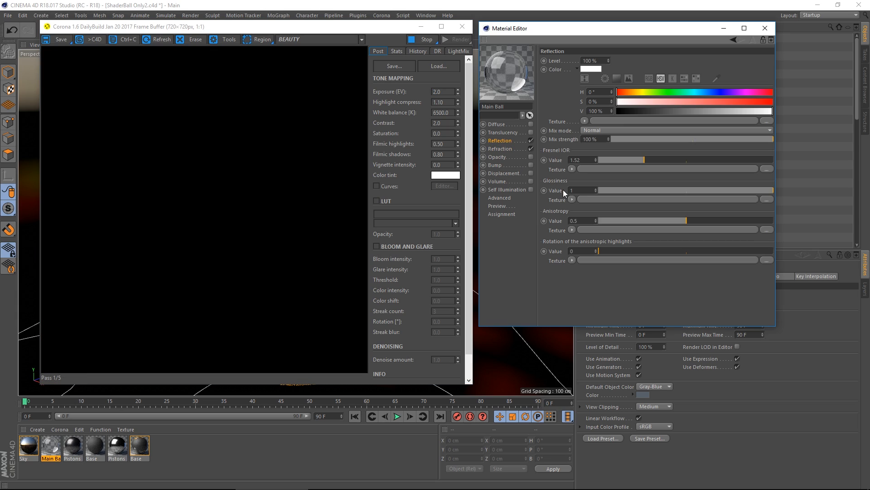
{"action": "left_click", "coordinate": [768, 200]}
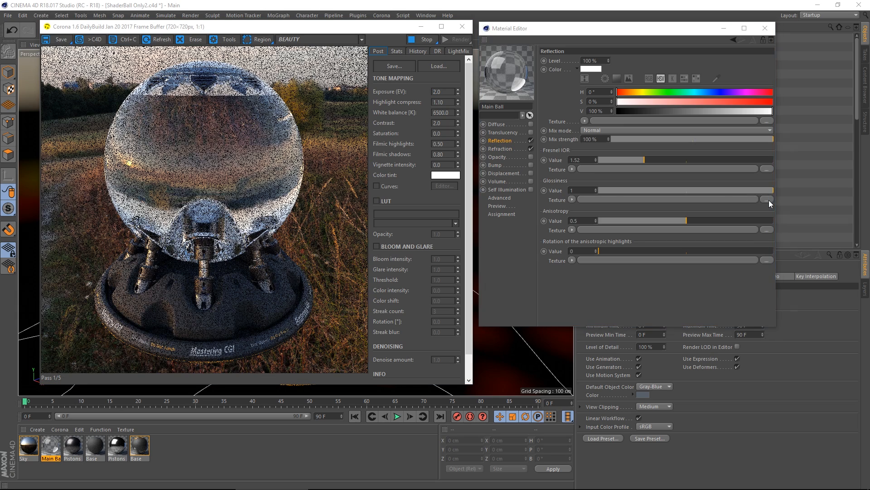
{"action": "double_click", "coordinate": [689, 295]}
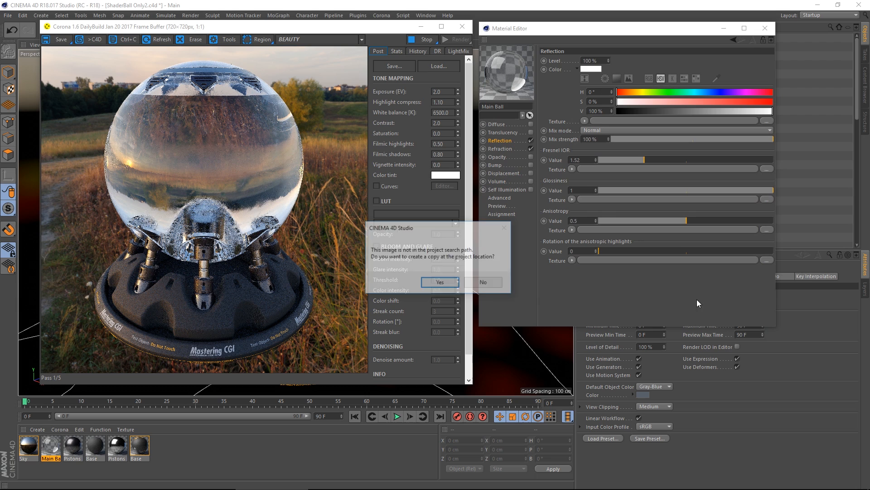
{"action": "left_click", "coordinate": [496, 286]}
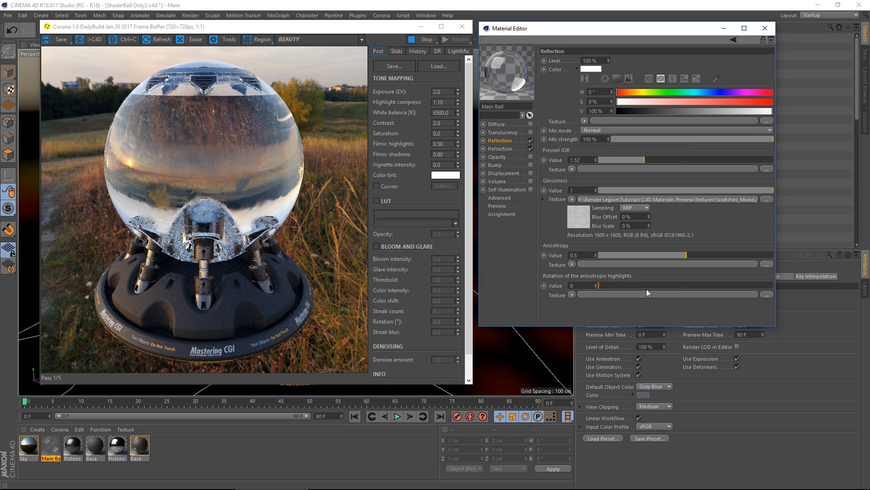
{"action": "left_click", "coordinate": [423, 42]}
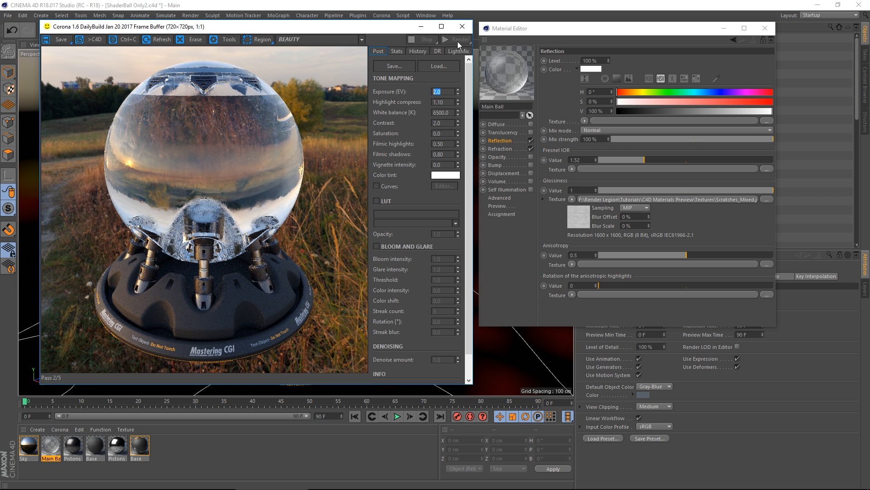
{"action": "left_click", "coordinate": [460, 41]}
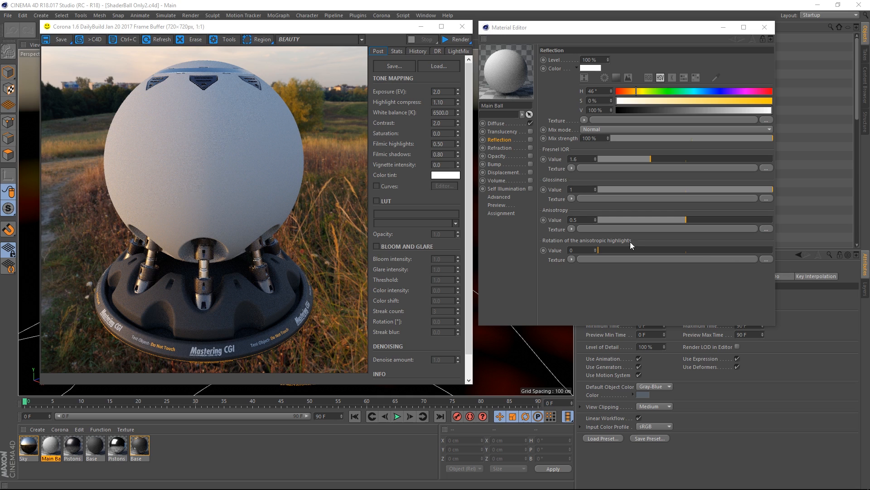
Step: Disable the Main Ball material's diffuse, enable reflection with a Fresnel IOR of 999, and render it as chrome
{"action": "left_click", "coordinate": [530, 123]}
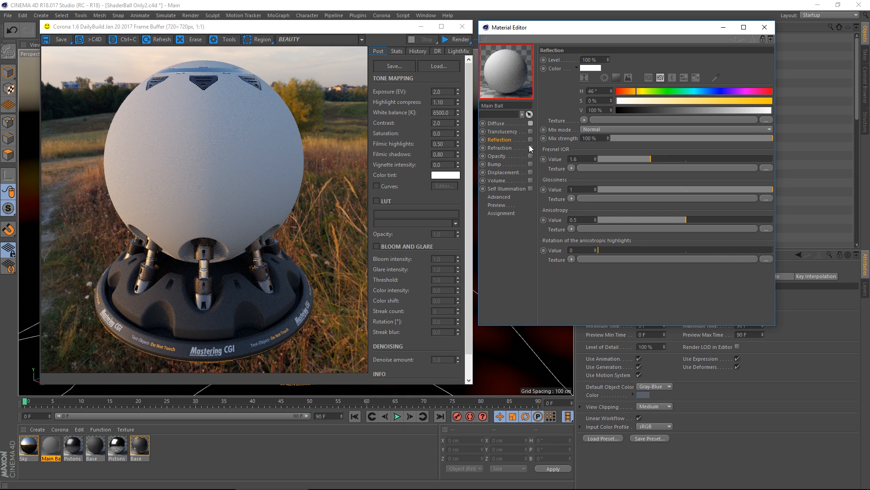
{"action": "left_click", "coordinate": [531, 140]}
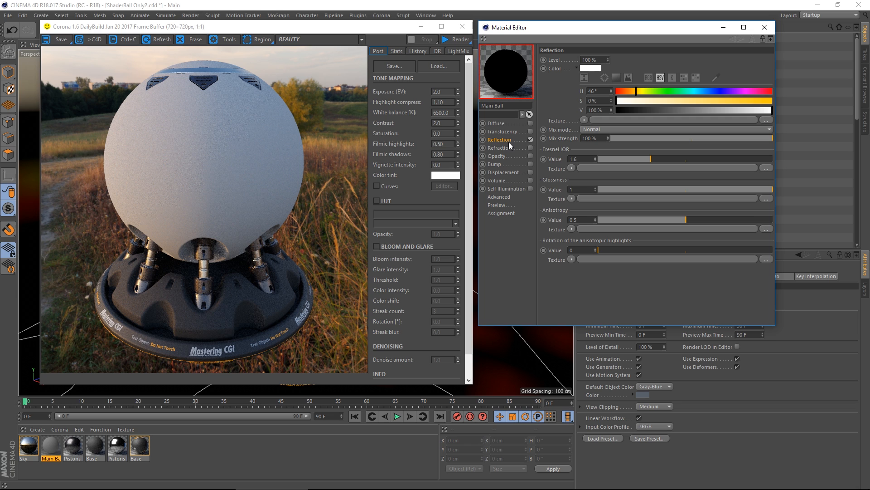
{"action": "double_click", "coordinate": [583, 159]}
{"action": "type", "text": "9999"}
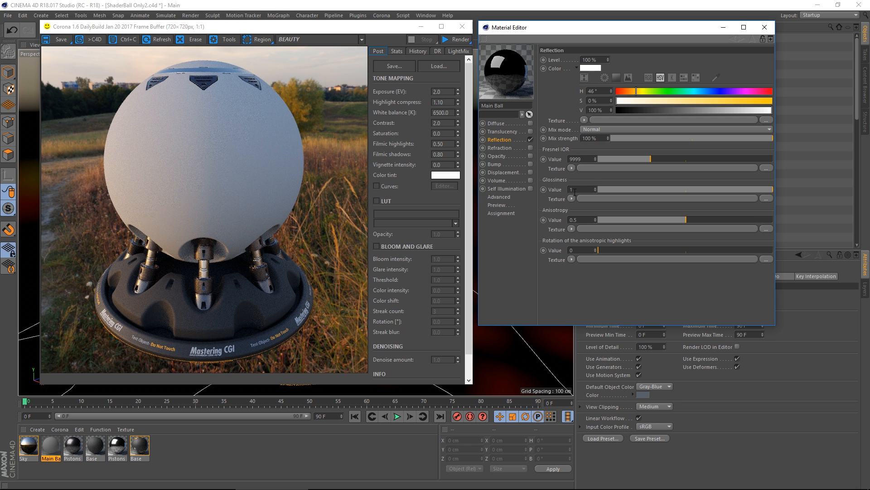
{"action": "key", "text": "Return"}
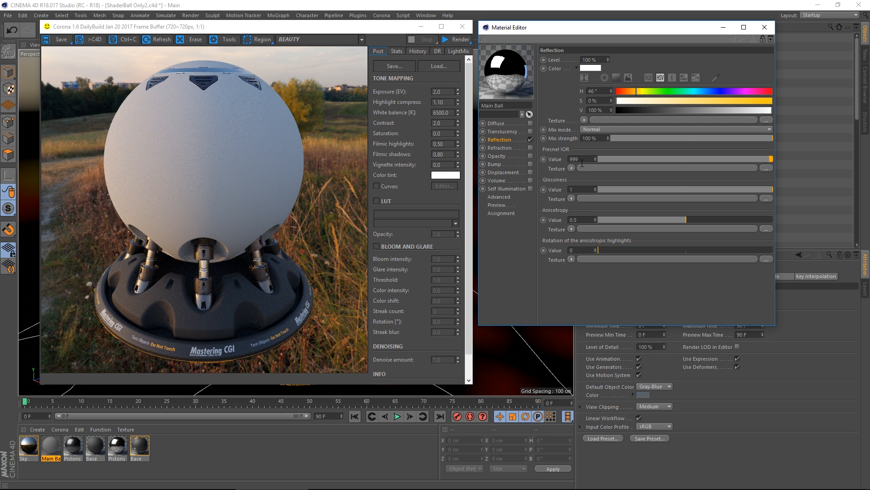
{"action": "left_click", "coordinate": [454, 40]}
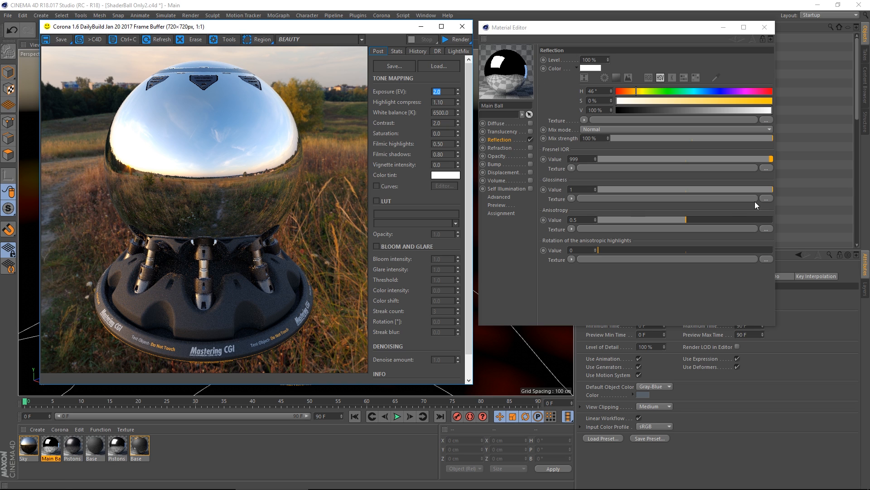
Step: Try a reflection glossiness of 0.85 and a gold tint with 69% saturation, returning glossiness to 1 and saturation to 0%
{"action": "left_click", "coordinate": [762, 192]}
{"action": "left_click", "coordinate": [747, 189]}
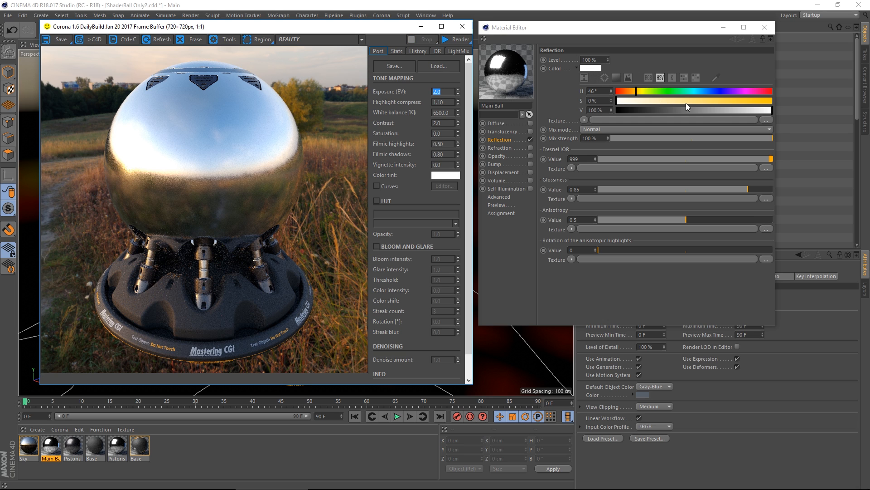
{"action": "left_click_drag", "start_coordinate": [686, 101], "coordinate": [724, 101]}
{"action": "left_click_drag", "start_coordinate": [761, 188], "coordinate": [784, 189]}
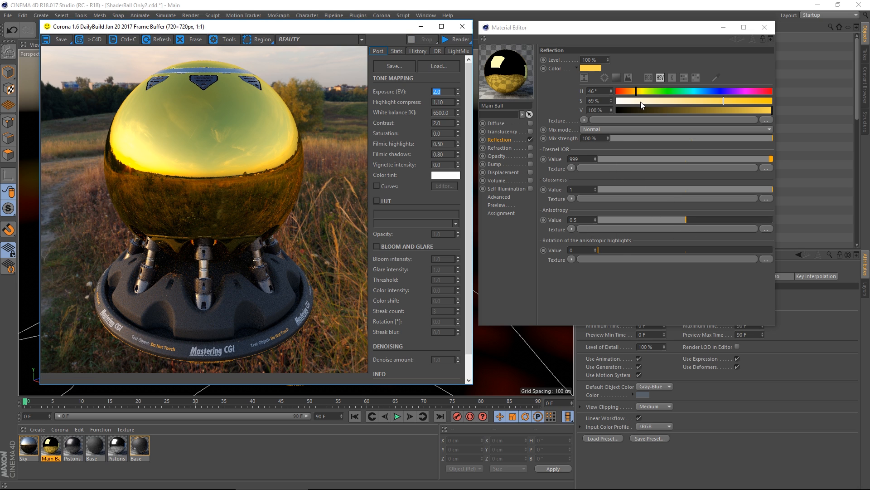
{"action": "left_click_drag", "start_coordinate": [641, 105], "coordinate": [582, 101]}
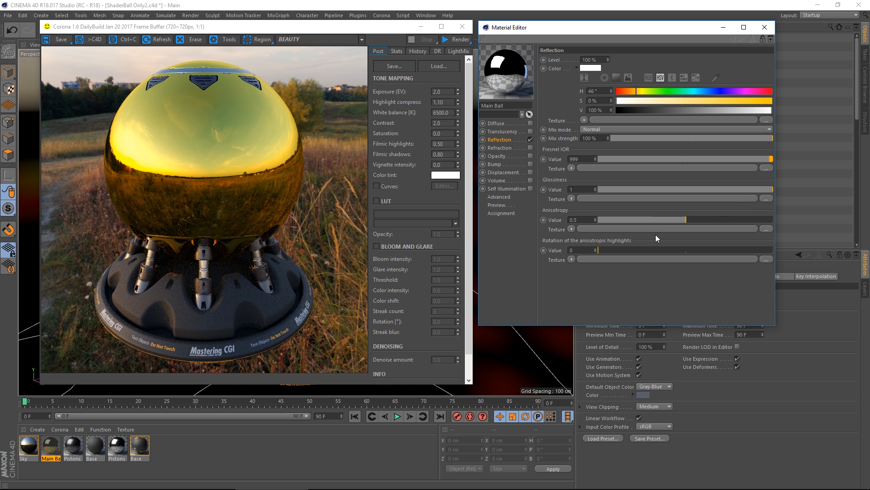
Step: Load AnisotropicDisks.png as the reflection's anisotropy texture without copying it to the project
{"action": "left_click", "coordinate": [766, 229]}
{"action": "double_click", "coordinate": [590, 105]}
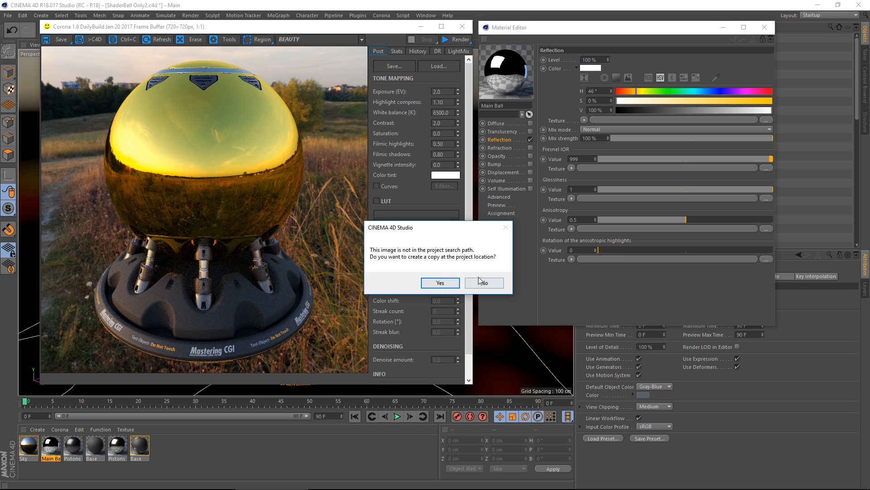
{"action": "left_click", "coordinate": [481, 282]}
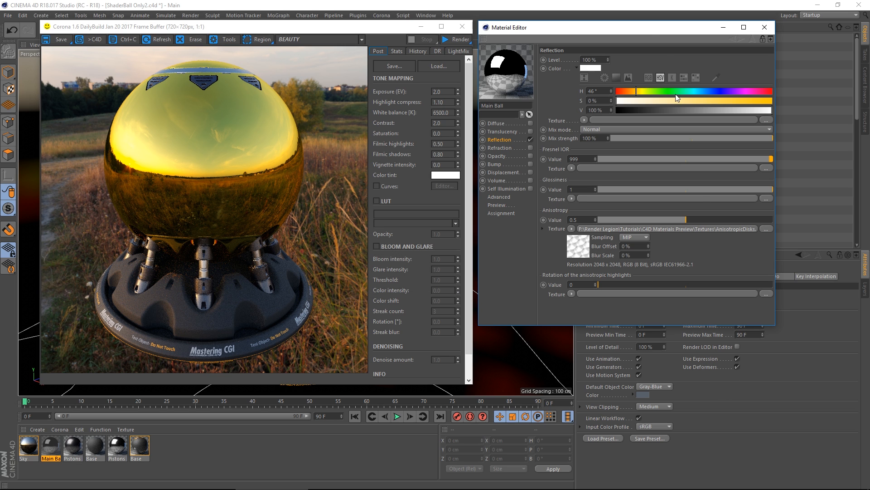
Step: Set the tiling of ShaderBall_Top's Main Ball texture tag to 12 in U and 6 in V
{"action": "left_click_drag", "start_coordinate": [651, 29], "coordinate": [389, 98]}
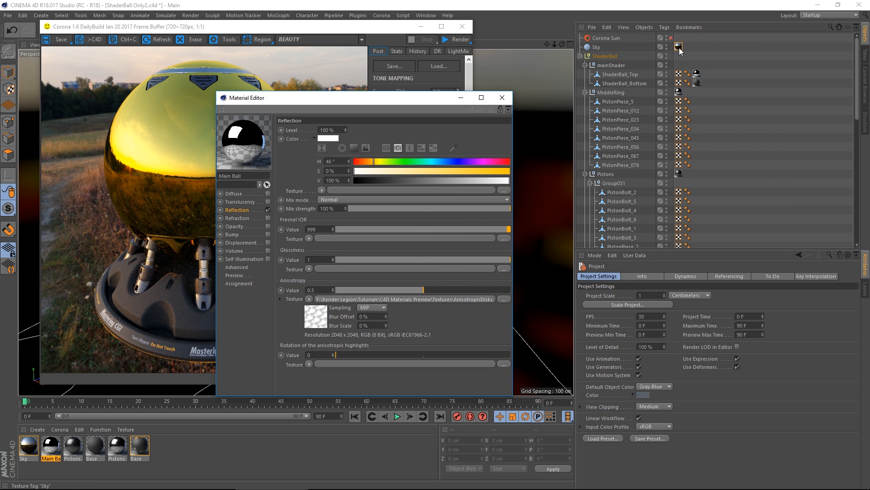
{"action": "left_click", "coordinate": [696, 74]}
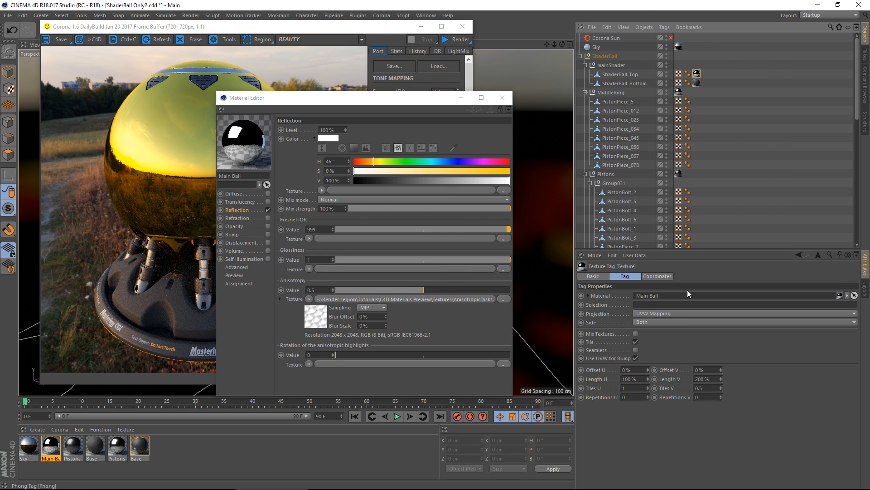
{"action": "double_click", "coordinate": [632, 388]}
{"action": "type", "text": "2"}
{"action": "key", "text": "Tab"}
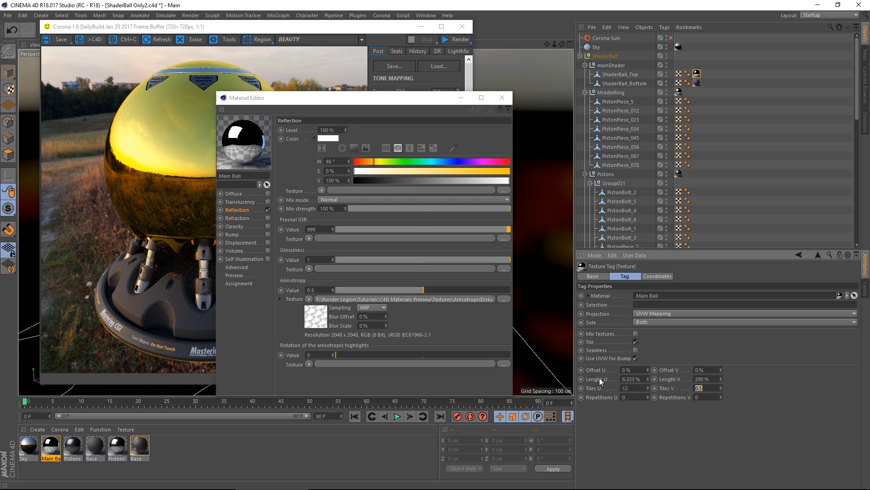
{"action": "type", "text": "6"}
{"action": "key", "text": "Return"}
{"action": "left_click_drag", "start_coordinate": [413, 94], "coordinate": [678, 29]}
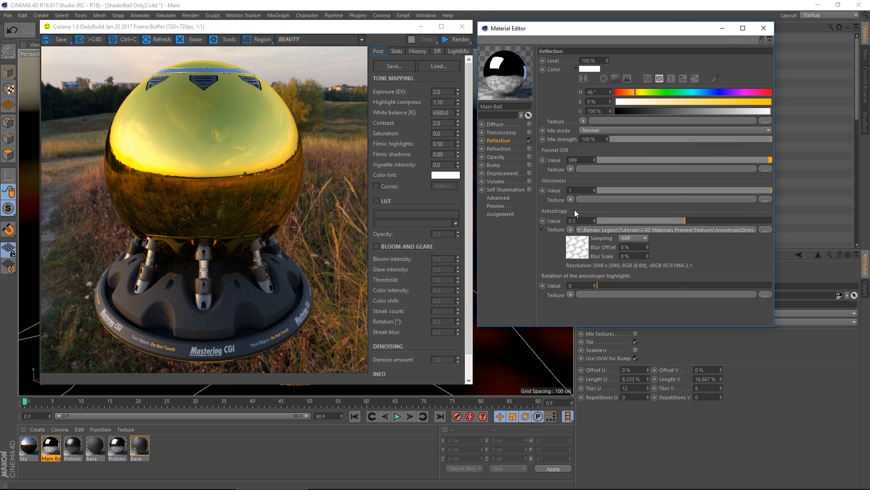
Step: Render the anisotropic metal with a reflection glossiness of 0.92, and lower the glossiness to 0.85
{"action": "left_click_drag", "start_coordinate": [765, 192], "coordinate": [764, 191]}
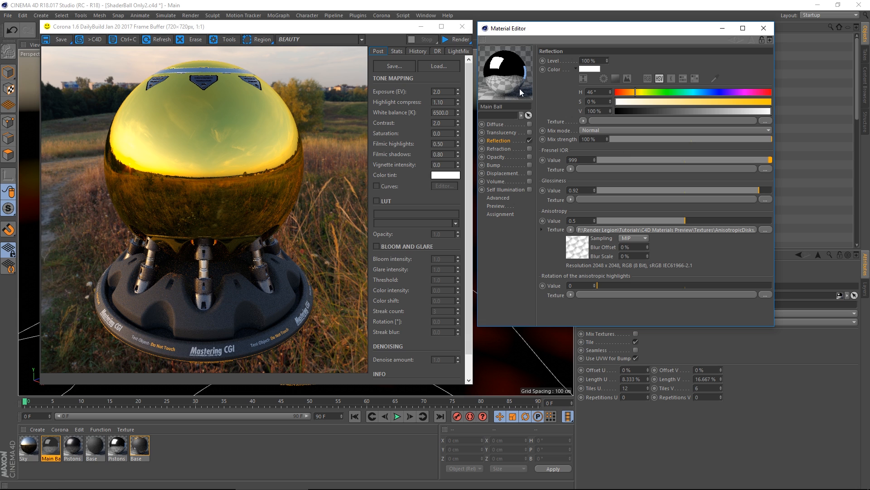
{"action": "left_click", "coordinate": [454, 40]}
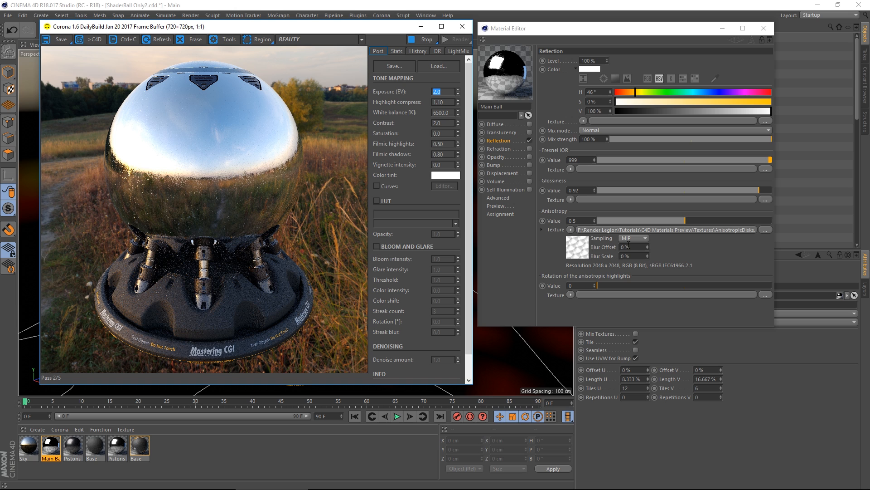
{"action": "left_click", "coordinate": [746, 190]}
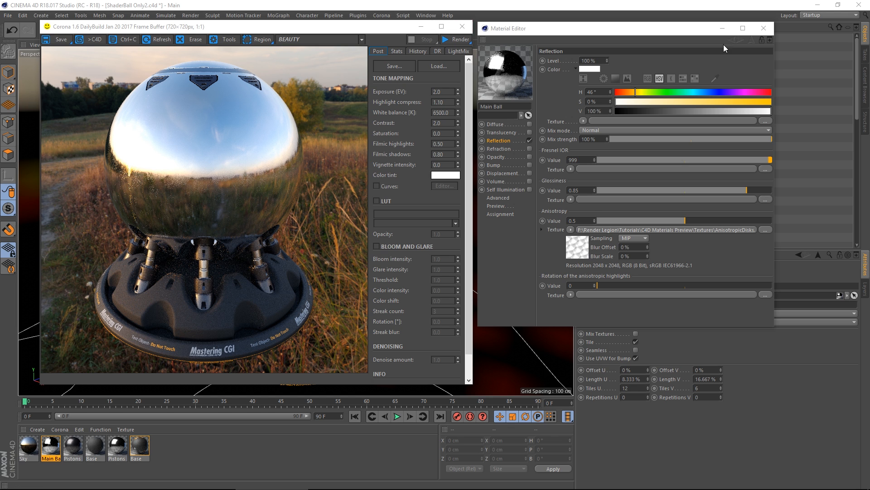
Step: Set the Corona render pass limit to 15 and render the anisotropic metal ball again
{"action": "key", "text": "ctrl+b"}
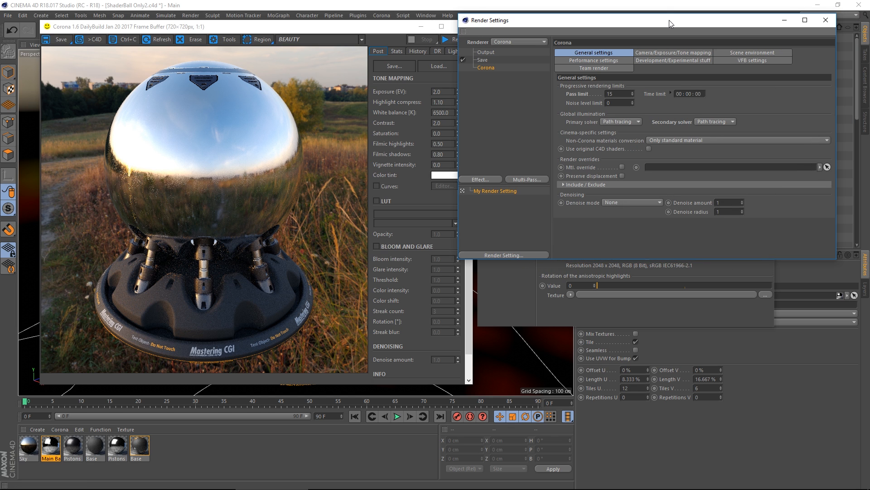
{"action": "left_click", "coordinate": [826, 20]}
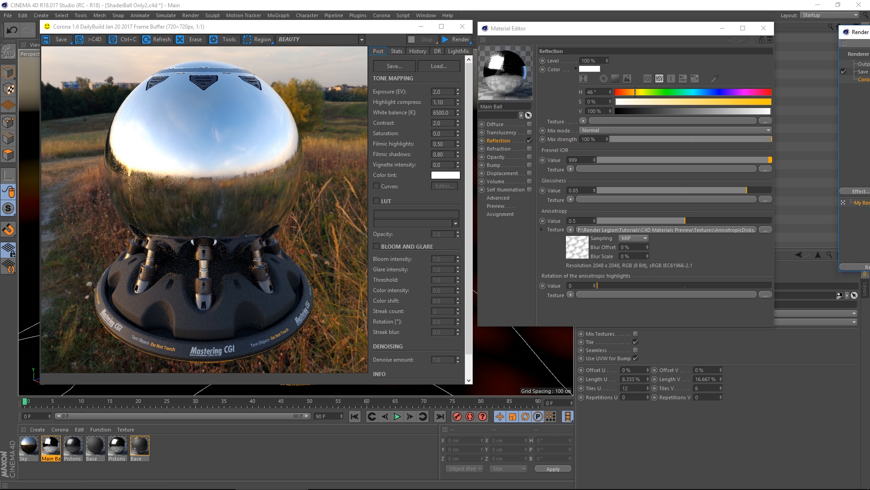
{"action": "left_click", "coordinate": [456, 39]}
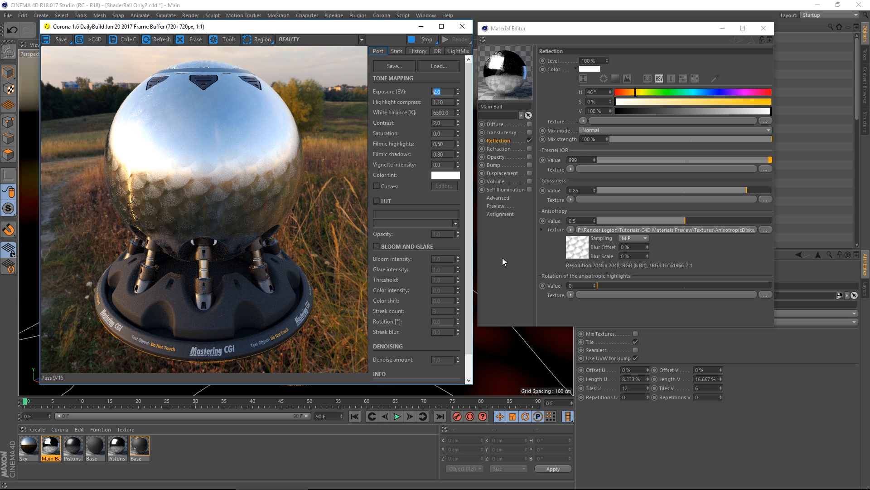
Step: Stop the render, clear the Main Ball material's anisotropy texture and raise its reflection glossiness to 1
{"action": "left_click", "coordinate": [430, 44]}
{"action": "left_click", "coordinate": [572, 229]}
{"action": "left_click", "coordinate": [576, 219]}
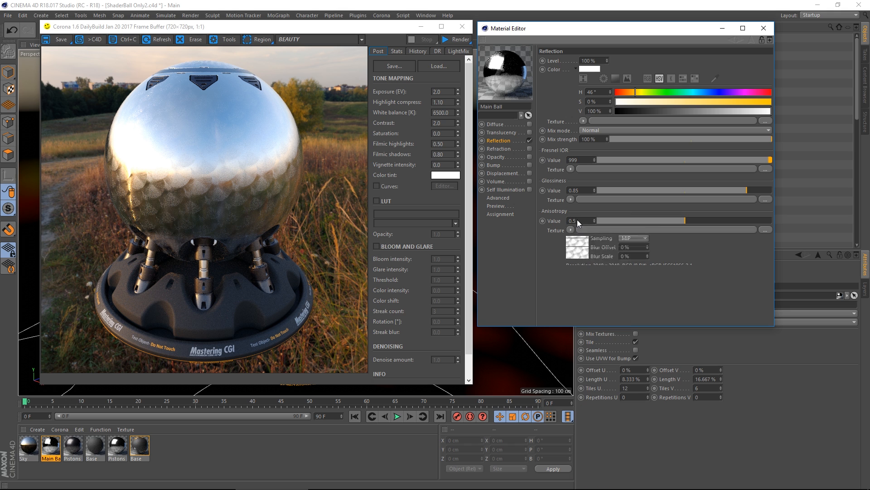
{"action": "left_click", "coordinate": [766, 190]}
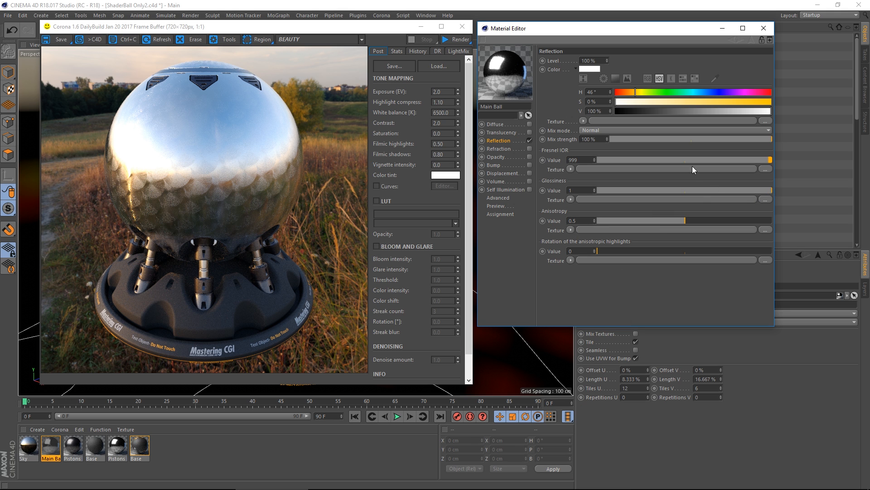
Step: Load Scratches.jpg as the reflection's glossiness texture without copying it to the project, and test-render the ball for a few passes
{"action": "left_click", "coordinate": [768, 198]}
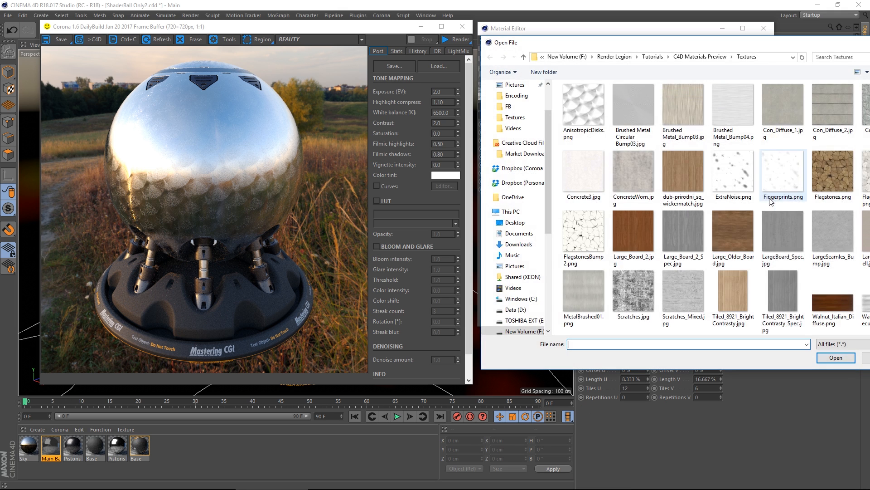
{"action": "double_click", "coordinate": [636, 289]}
{"action": "left_click", "coordinate": [485, 283]}
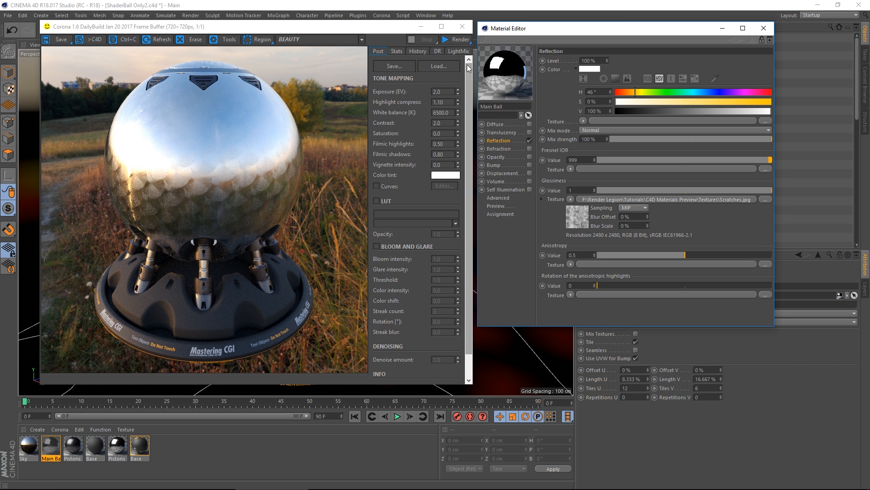
{"action": "left_click", "coordinate": [465, 40]}
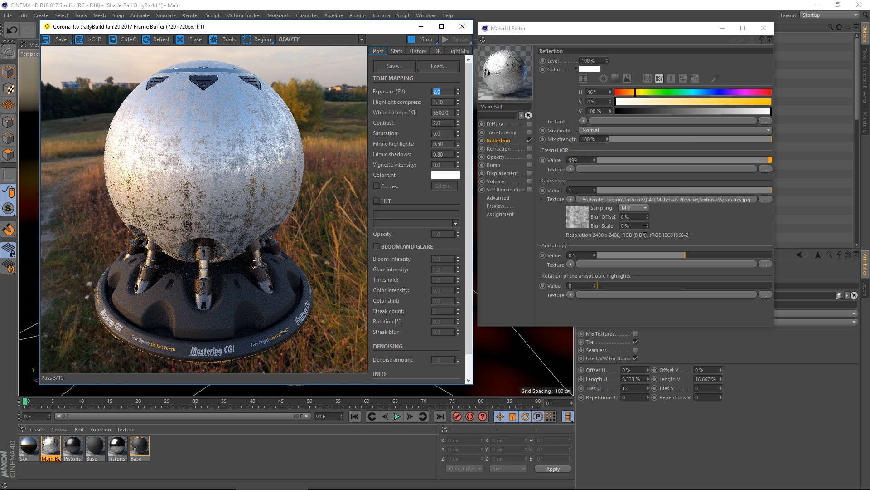
{"action": "left_click", "coordinate": [423, 46]}
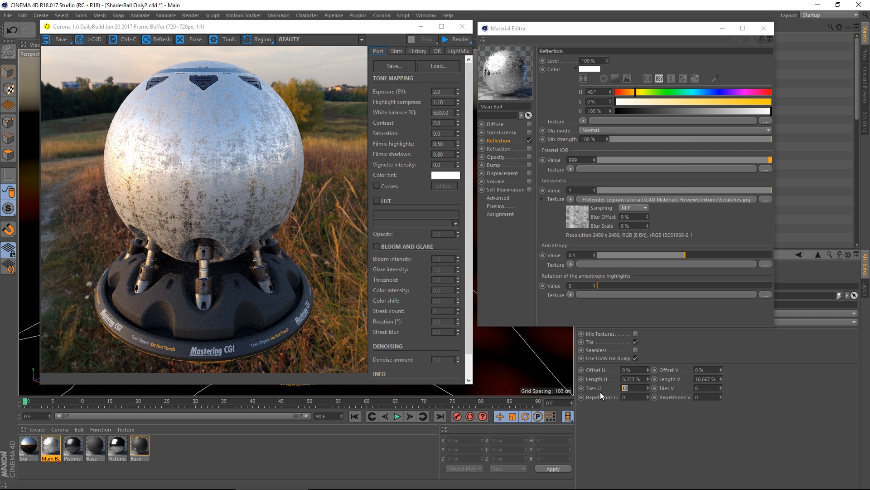
Step: Set the Main Ball texture tag's tiling to 1 in both U and V, and render the scratched metal again
{"action": "left_click", "coordinate": [626, 388]}
{"action": "type", "text": "1"}
{"action": "key", "text": "Tab"}
{"action": "key", "text": "Return"}
{"action": "left_click", "coordinate": [459, 40]}
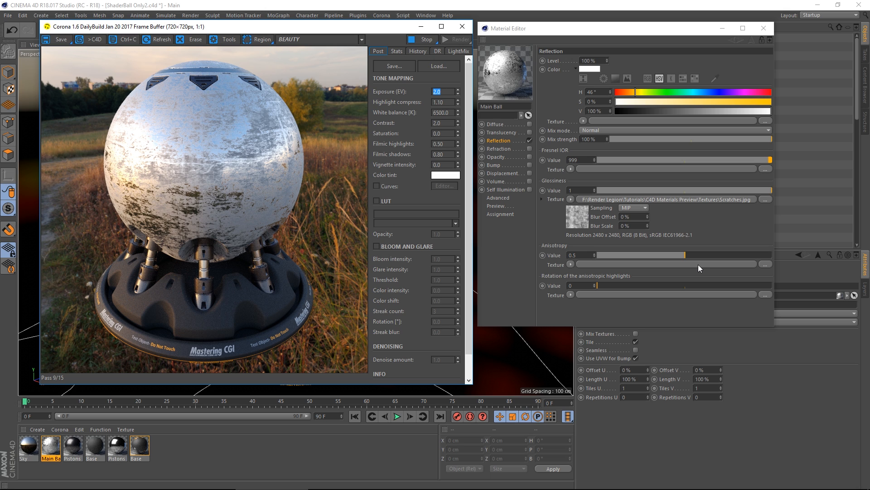
{"action": "left_click", "coordinate": [422, 39]}
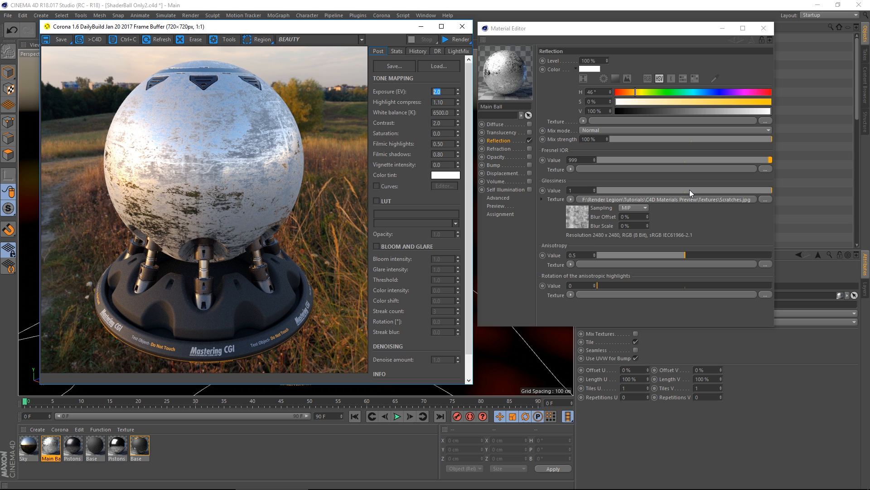